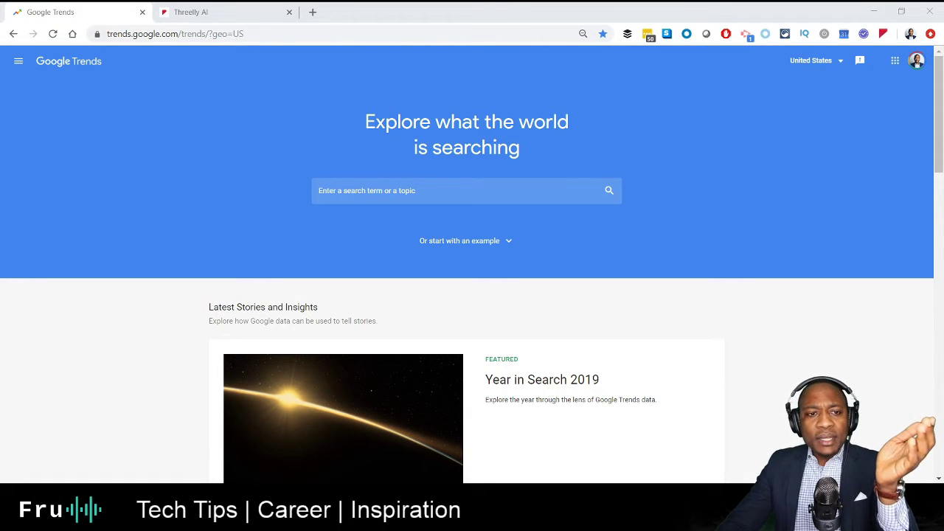
- Skim the Google Trends home page down to the Recently trending section and return to the search area
click(177, 34)
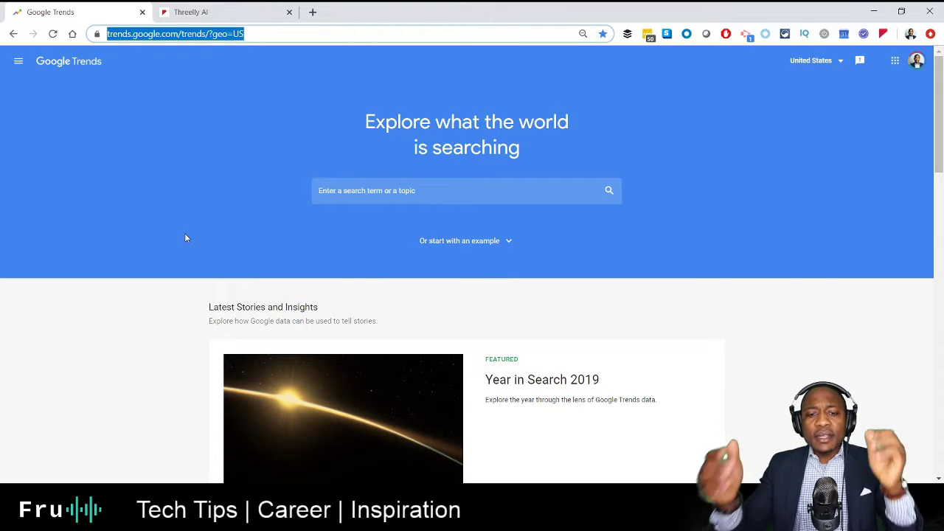
scroll(288, 131, down, 5)
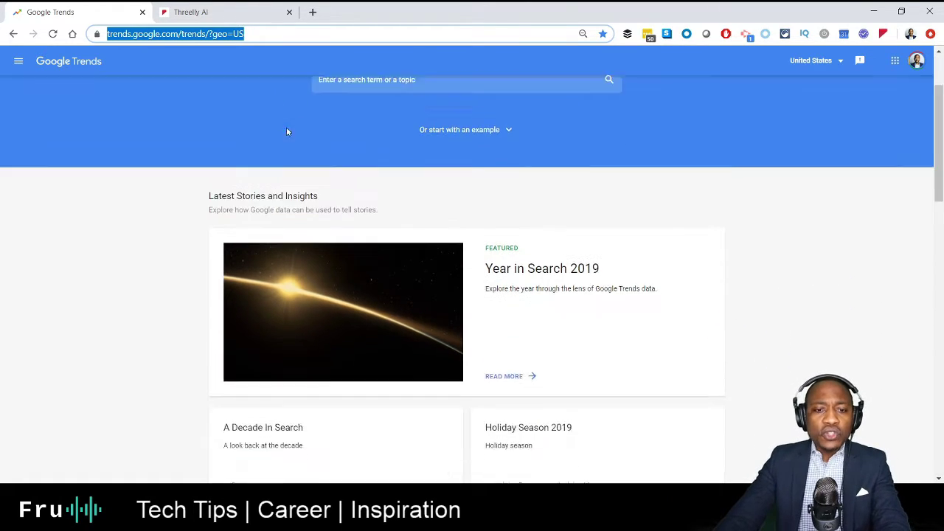
scroll(293, 137, up, 5)
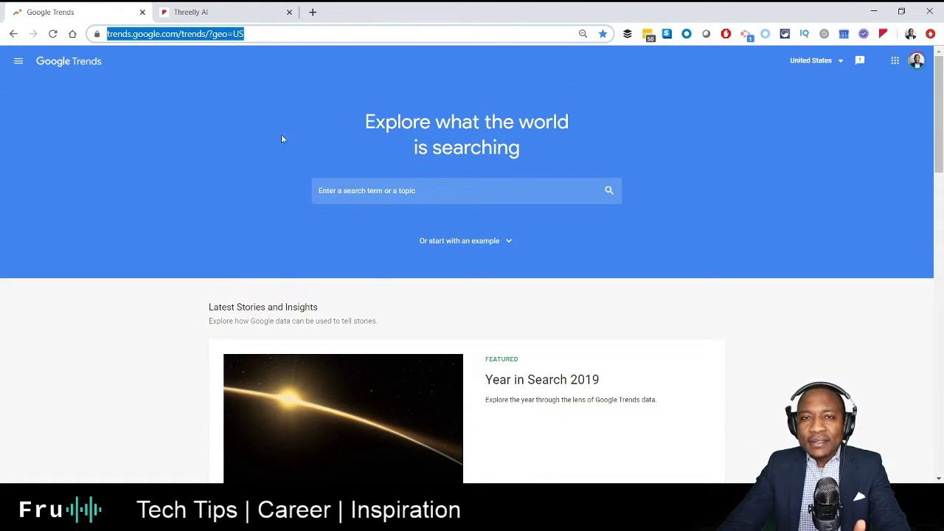
scroll(480, 169, down, 5)
scroll(565, 183, down, 8)
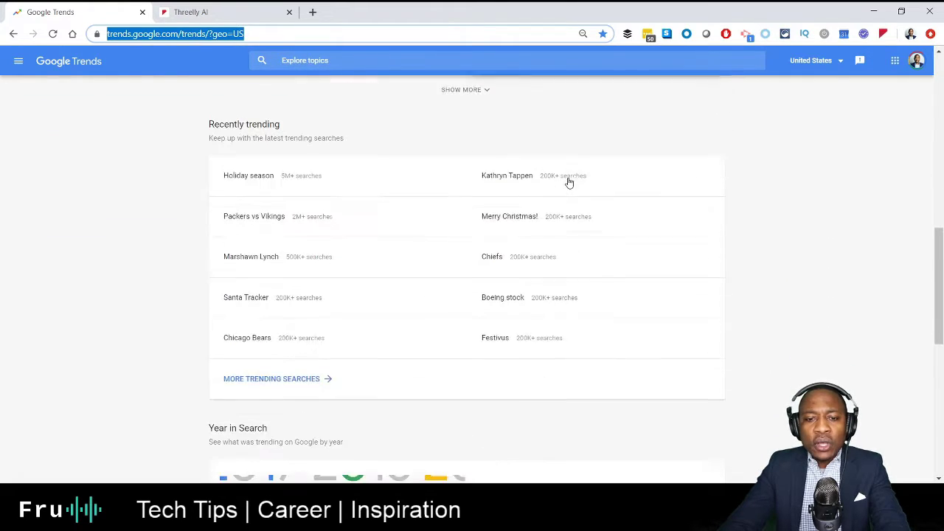
scroll(426, 136, up, 12)
scroll(431, 131, up, 1)
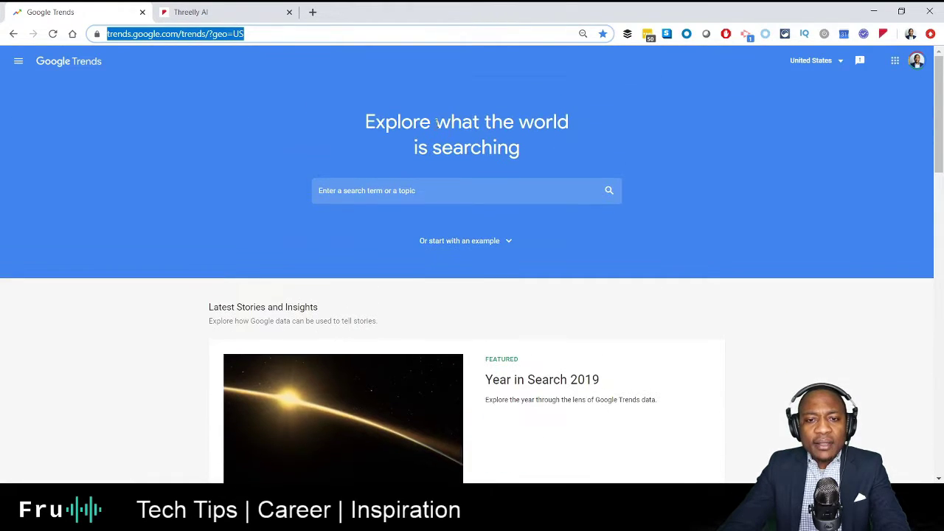
- Enlarge the page display and look over the Latest Stories and Insights cards
key(ctrl+plus)
key(ctrl+plus)
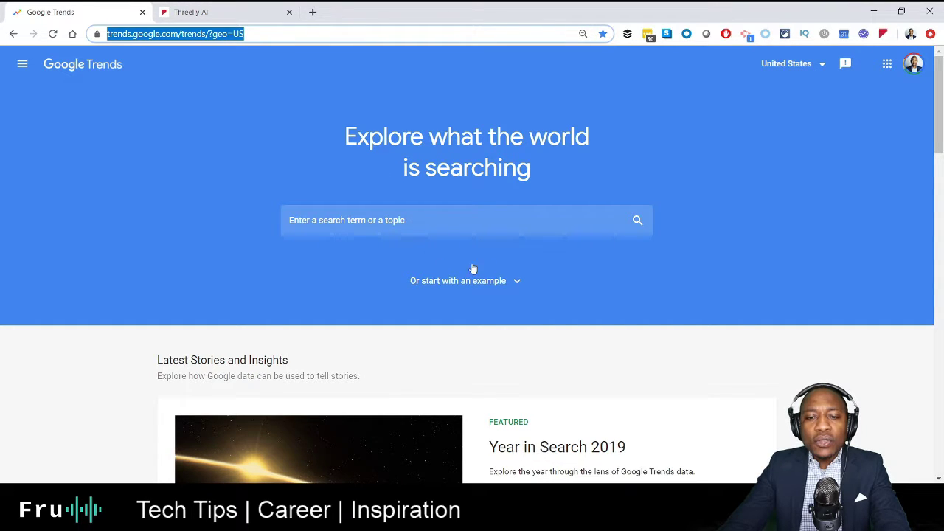
scroll(536, 249, down, 3)
scroll(455, 236, up, 3)
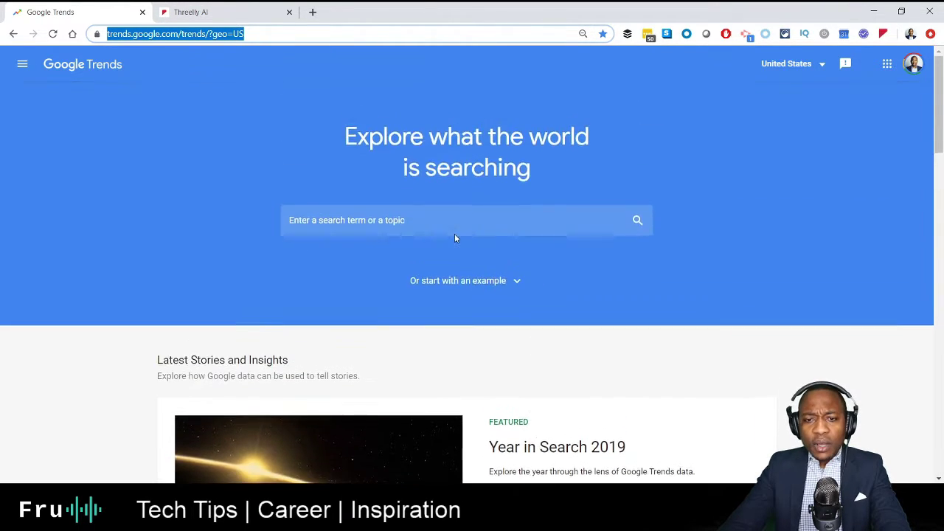
scroll(398, 213, down, 2)
scroll(399, 213, down, 1)
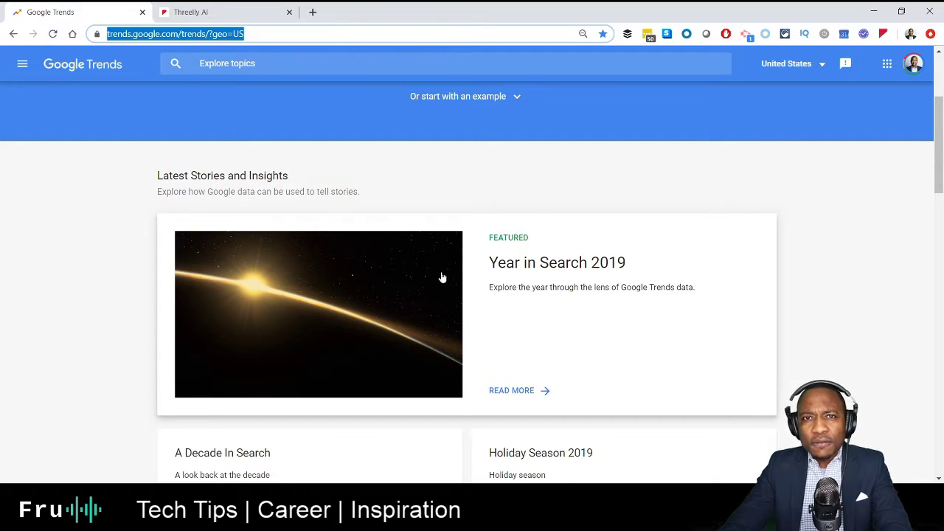
scroll(477, 270, down, 3)
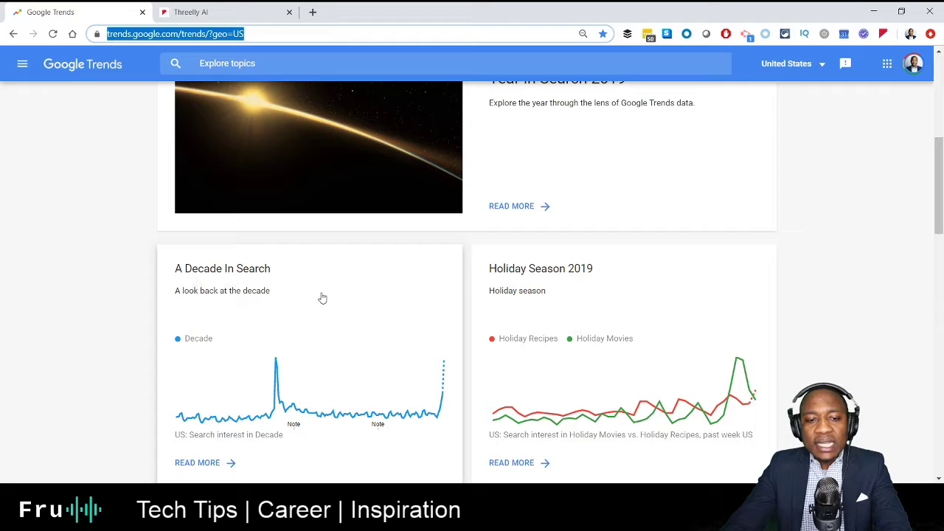
- Examine the Recently trending searches and their search volumes at an enlarged page display
scroll(347, 314, down, 1)
scroll(553, 217, down, 6)
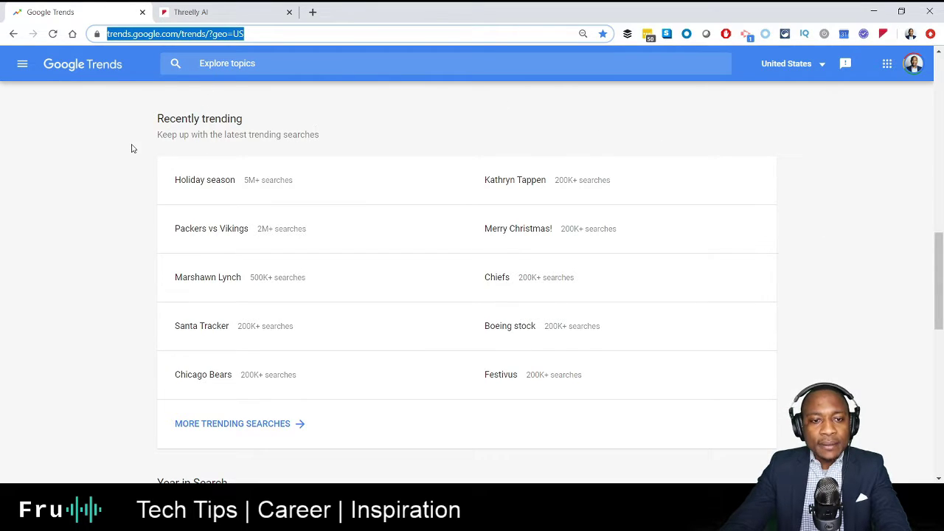
drag(343, 138, 198, 135)
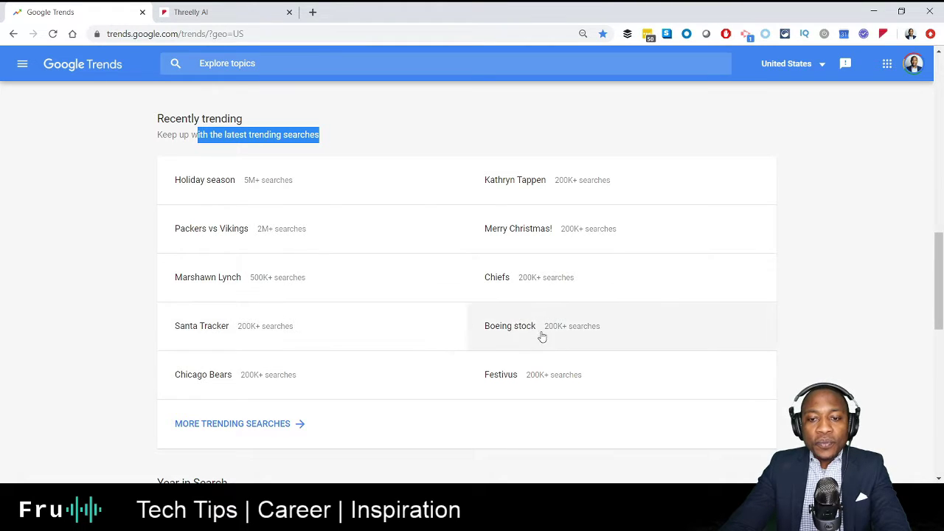
key(ctrl+plus)
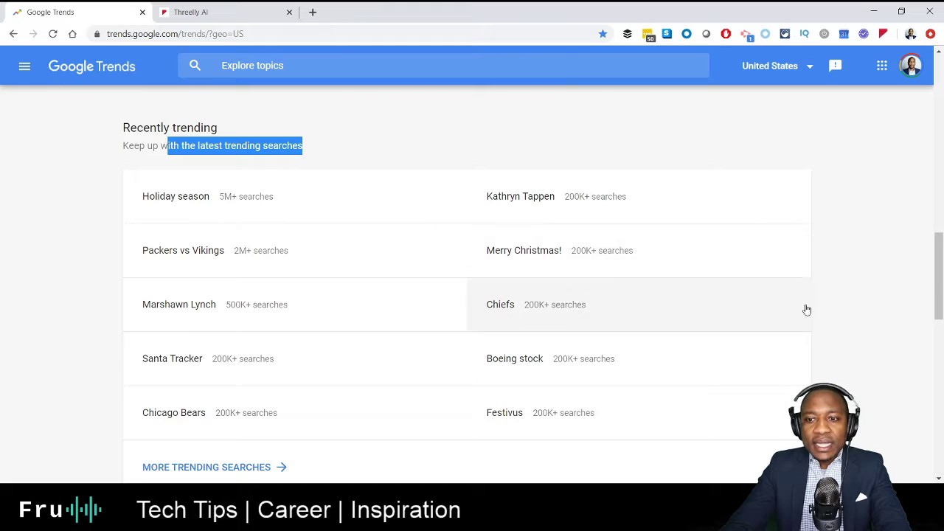
click(864, 295)
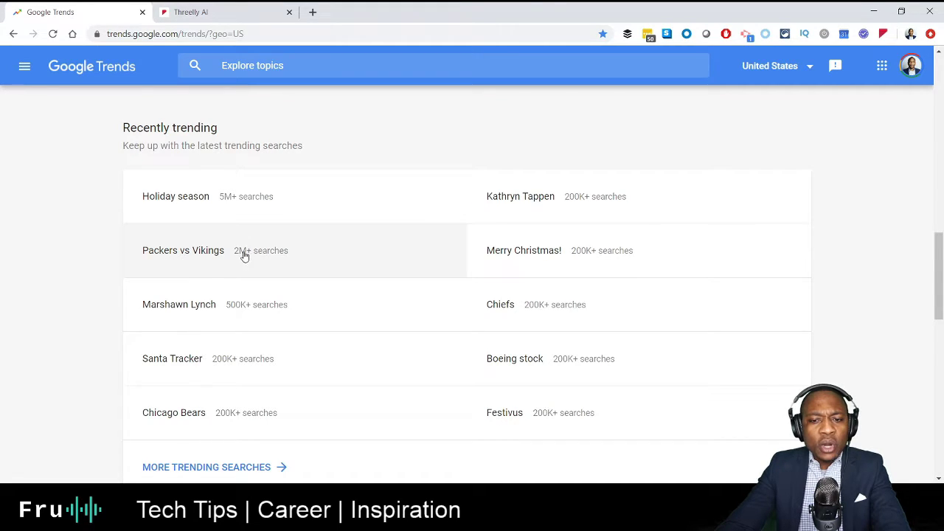
scroll(258, 258, down, 1)
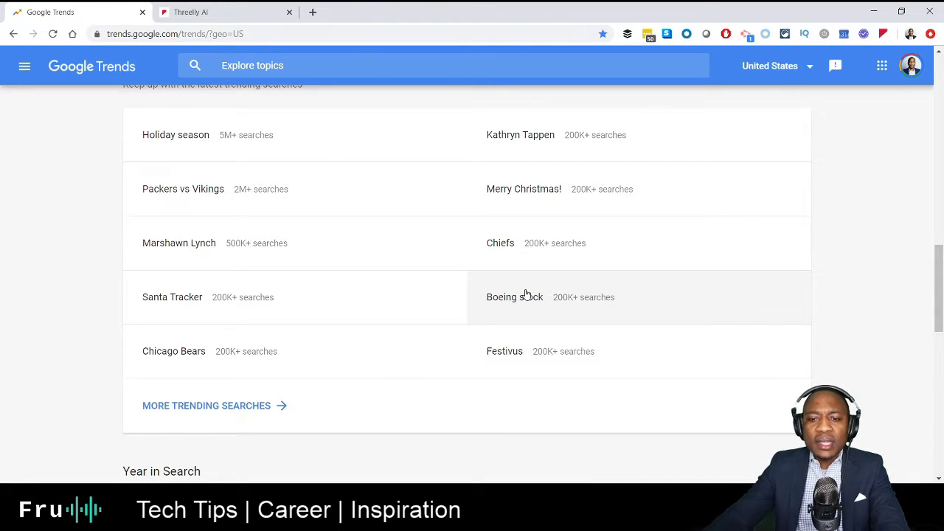
scroll(390, 353, down, 1)
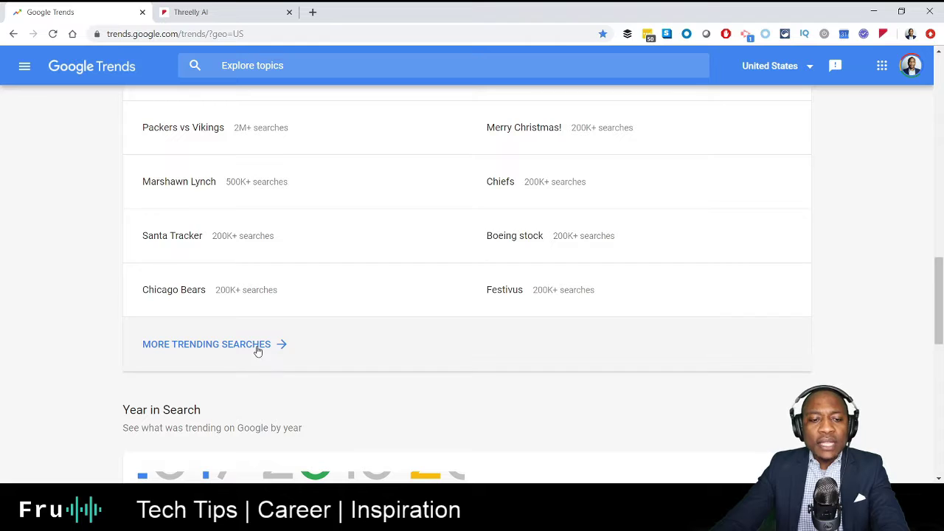
- Open the full trending searches page and review the daily search trends for the United States
click(256, 346)
scroll(411, 299, down, 1)
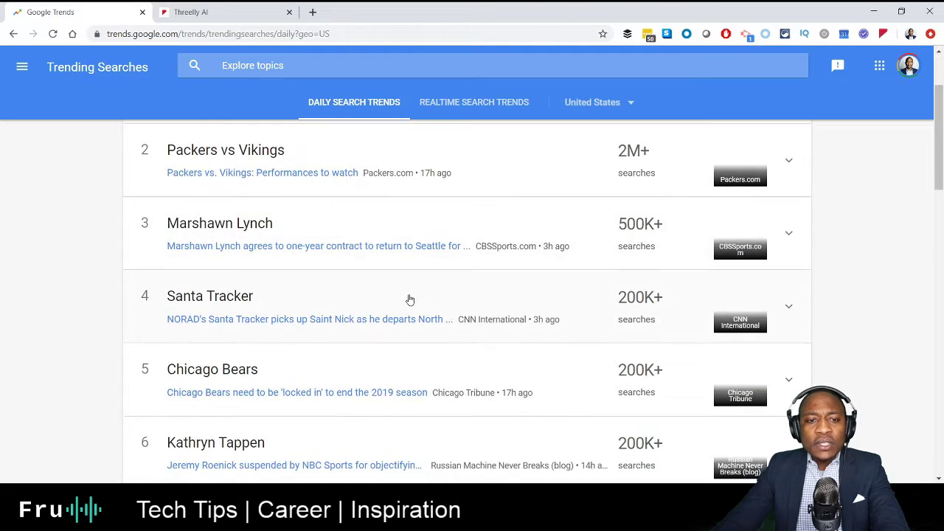
scroll(406, 298, down, 5)
scroll(402, 298, up, 3)
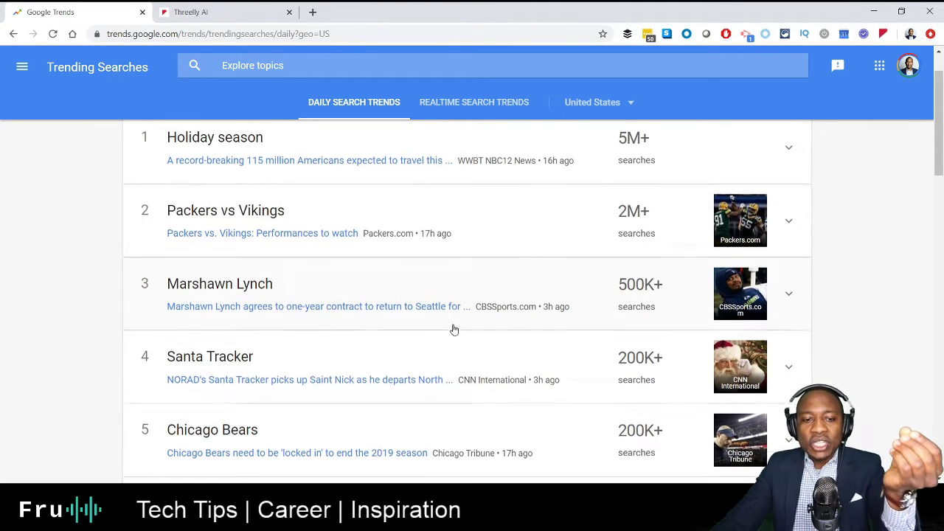
scroll(450, 331, down, 1)
scroll(292, 332, down, 12)
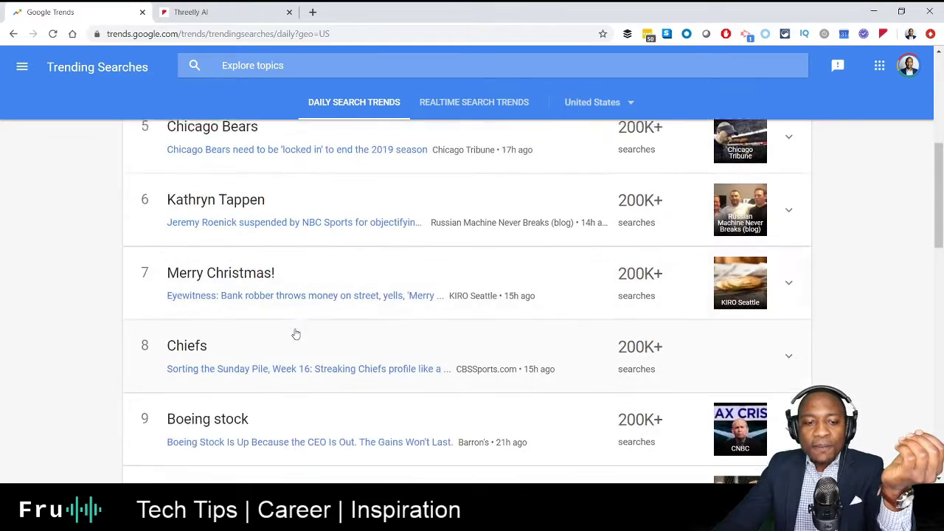
scroll(302, 317, up, 4)
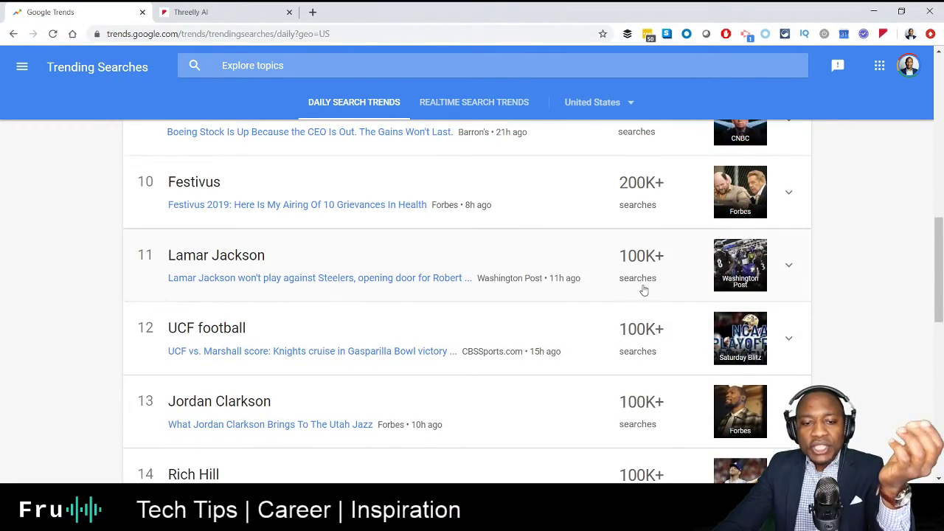
scroll(641, 289, down, 9)
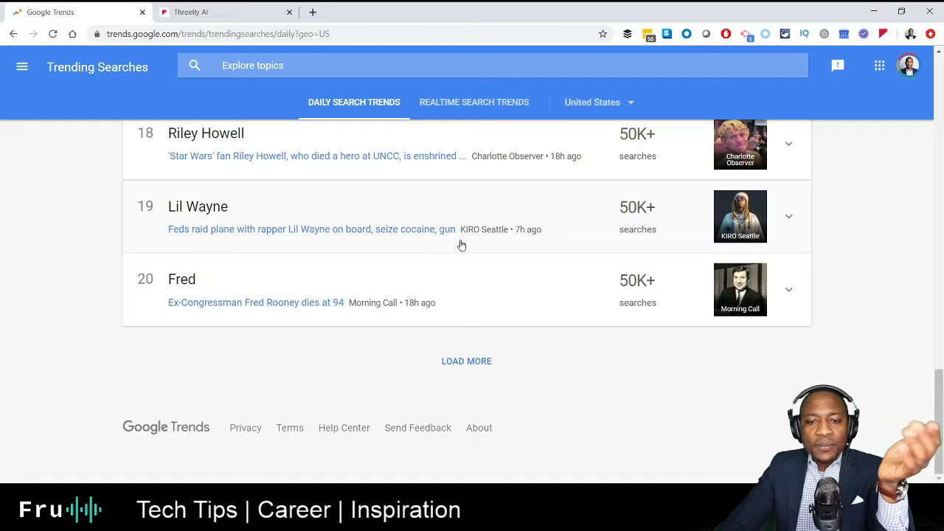
scroll(393, 207, up, 5)
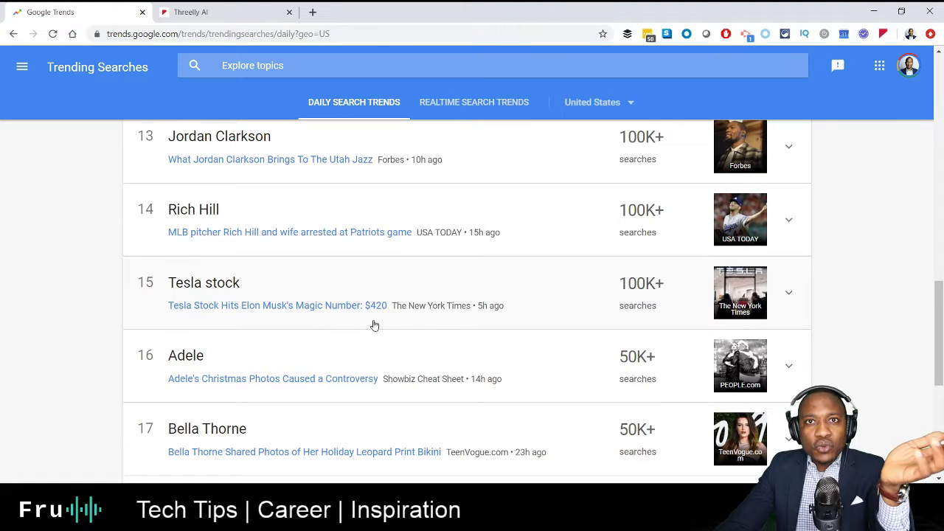
scroll(400, 320, up, 12)
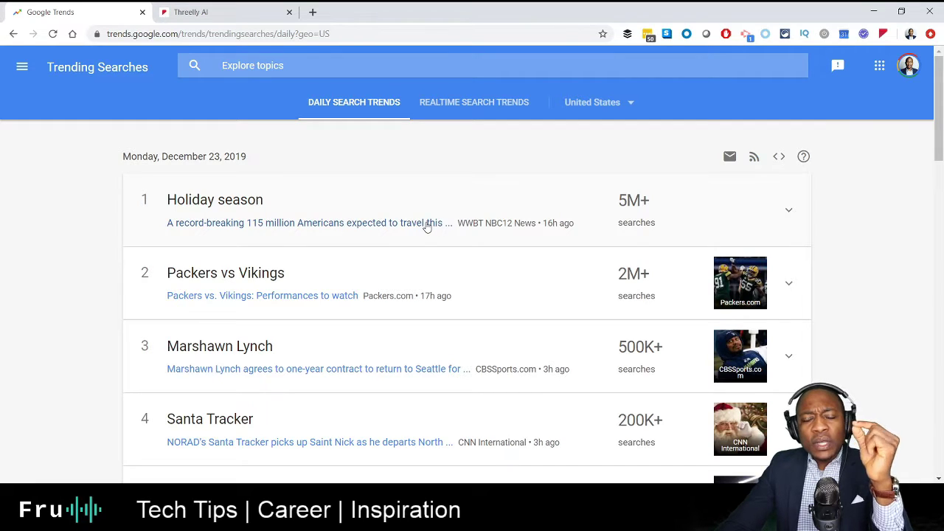
- Review the realtime search trends for the past 24 hours and view the available country choices
click(464, 102)
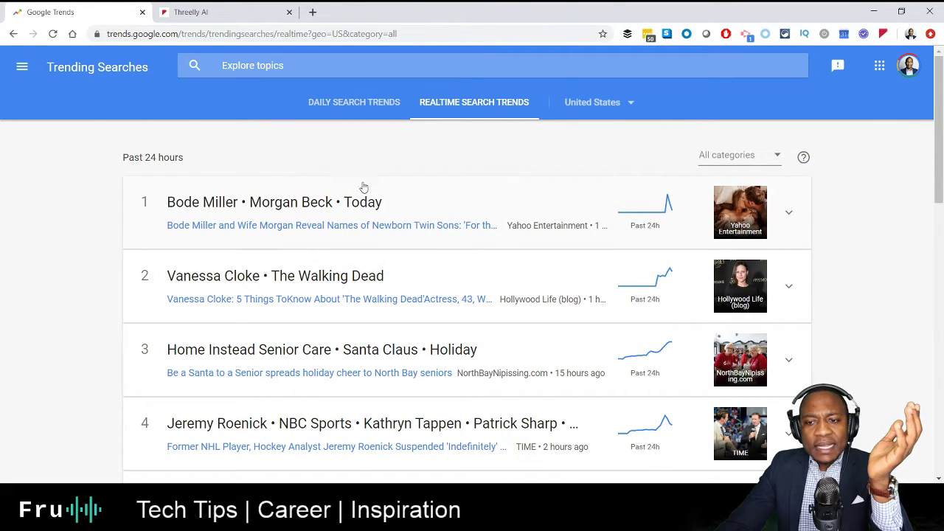
scroll(490, 284, down, 9)
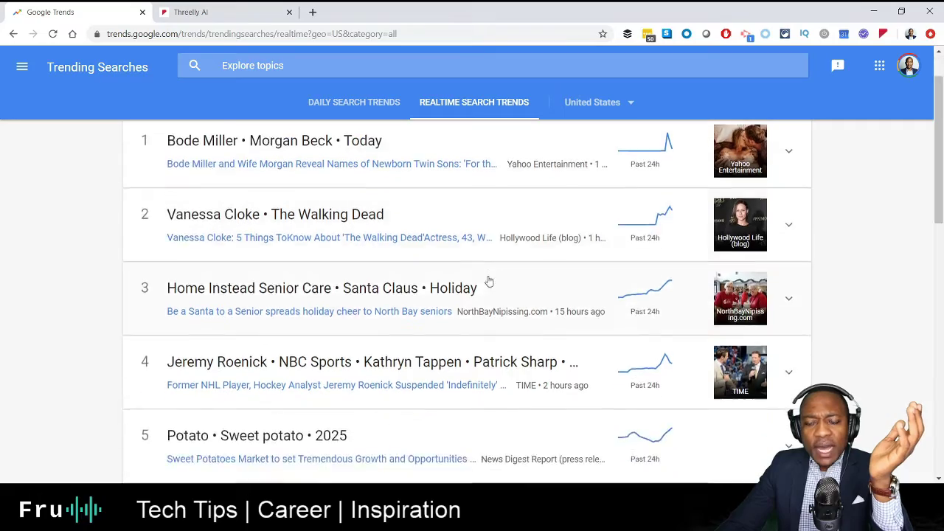
scroll(497, 288, down, 2)
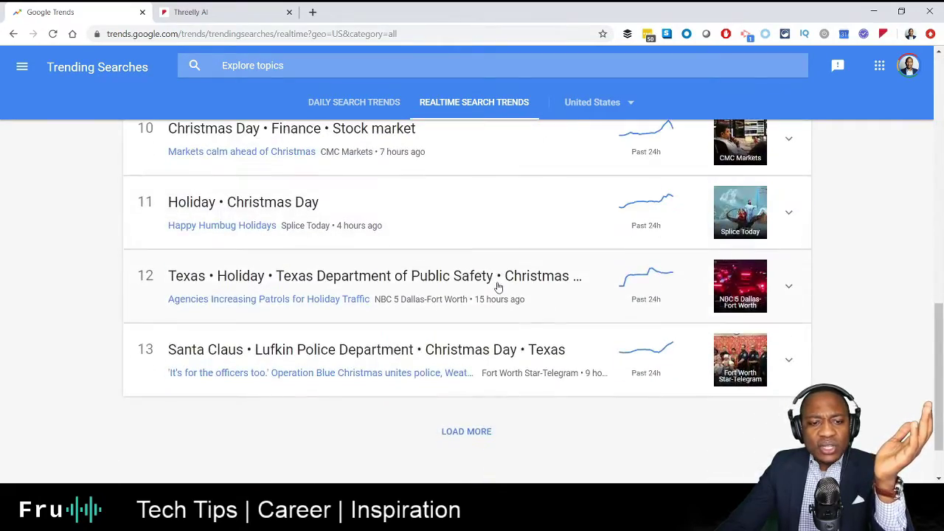
scroll(521, 318, up, 7)
scroll(542, 339, up, 4)
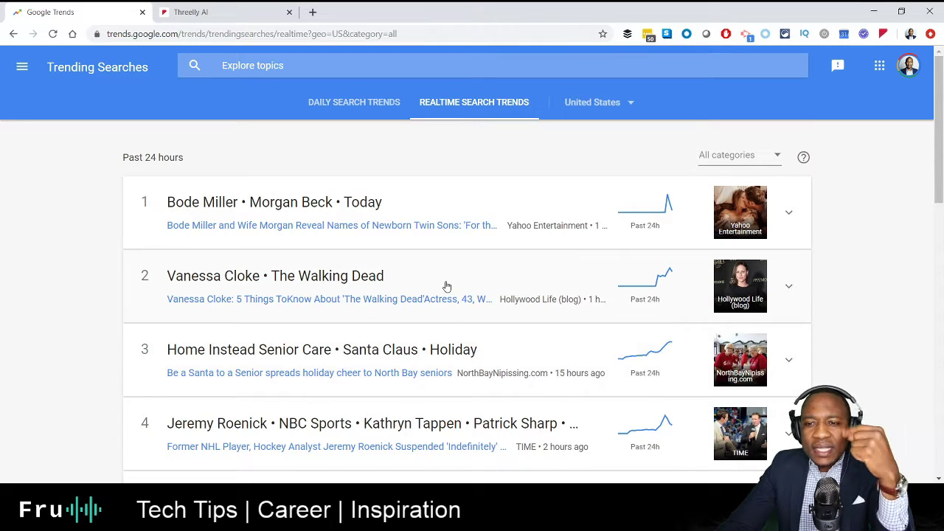
click(598, 108)
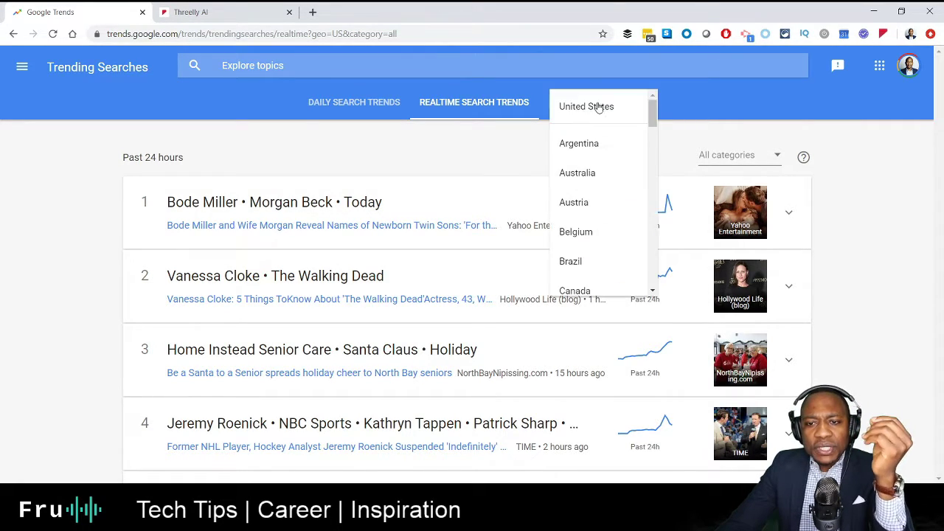
click(265, 104)
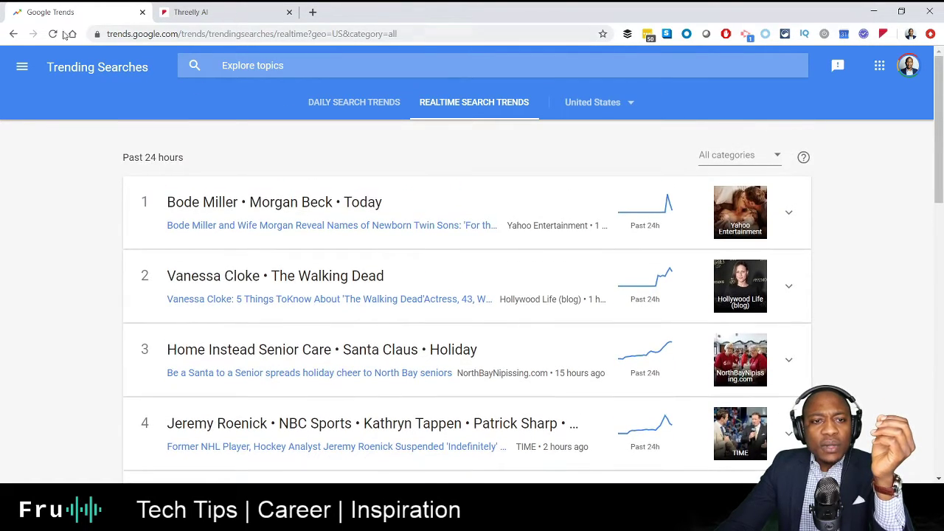
- Return to the Google Trends home page and look over the Year in Search and Google News Initiative sections
click(13, 34)
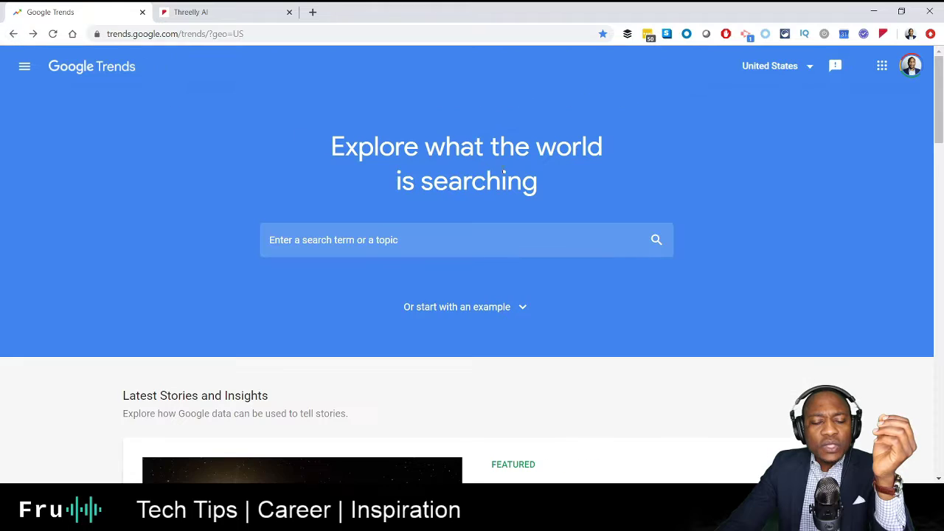
scroll(510, 197, down, 15)
scroll(775, 288, down, 4)
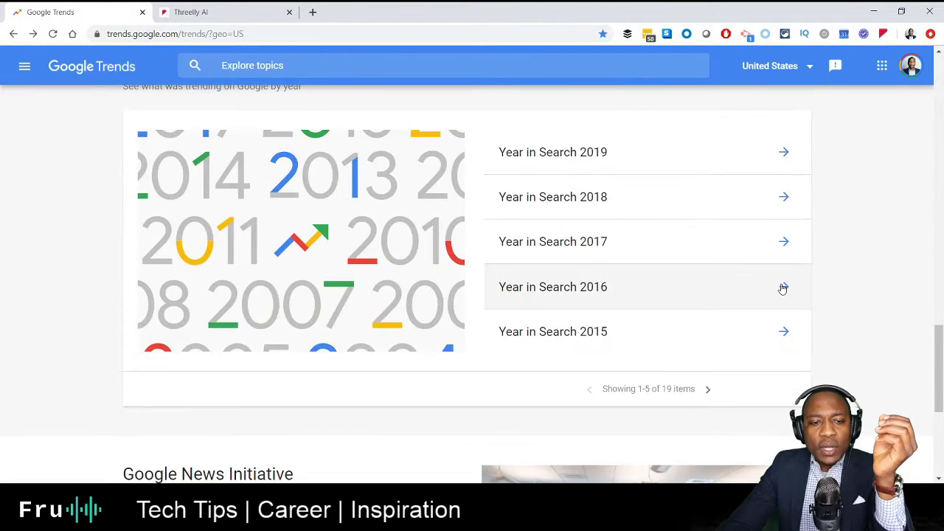
scroll(780, 288, up, 1)
scroll(531, 221, down, 2)
scroll(517, 221, down, 4)
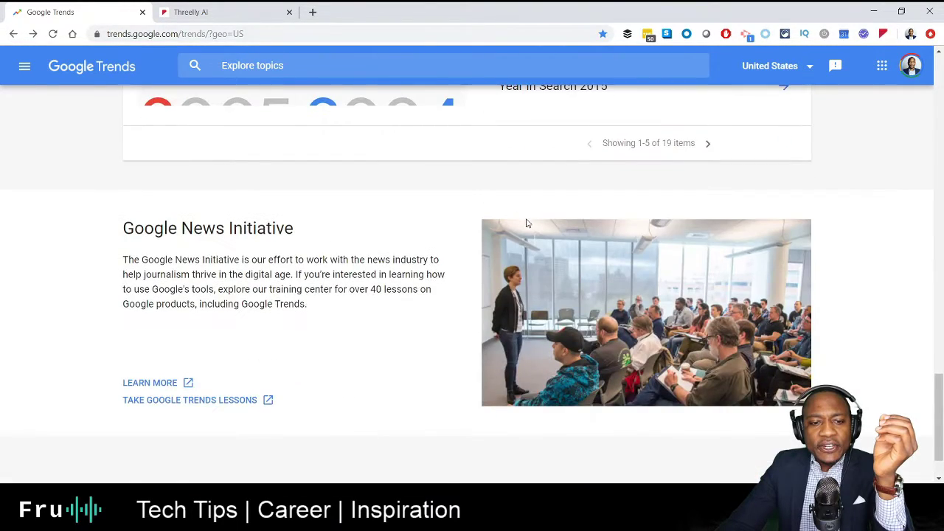
scroll(449, 234, up, 20)
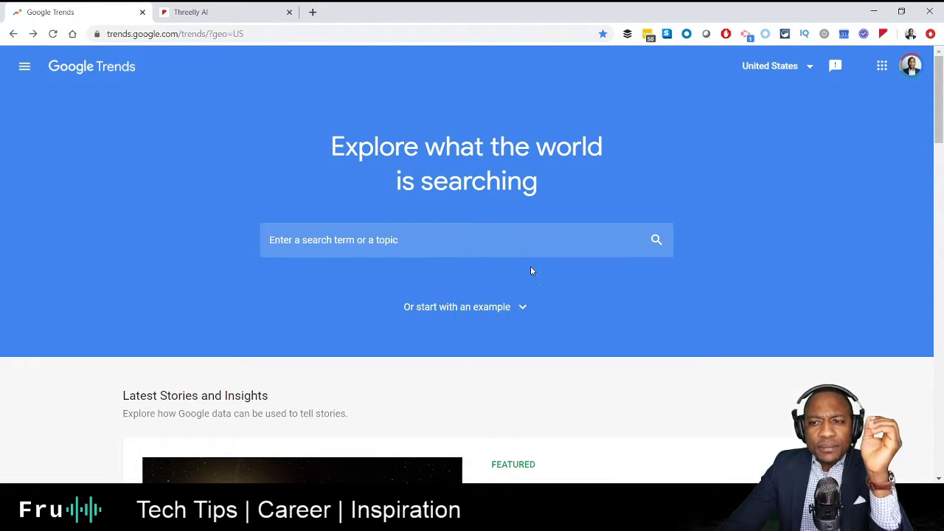
- Search Google Trends for the term "artificial intelligence"
click(394, 242)
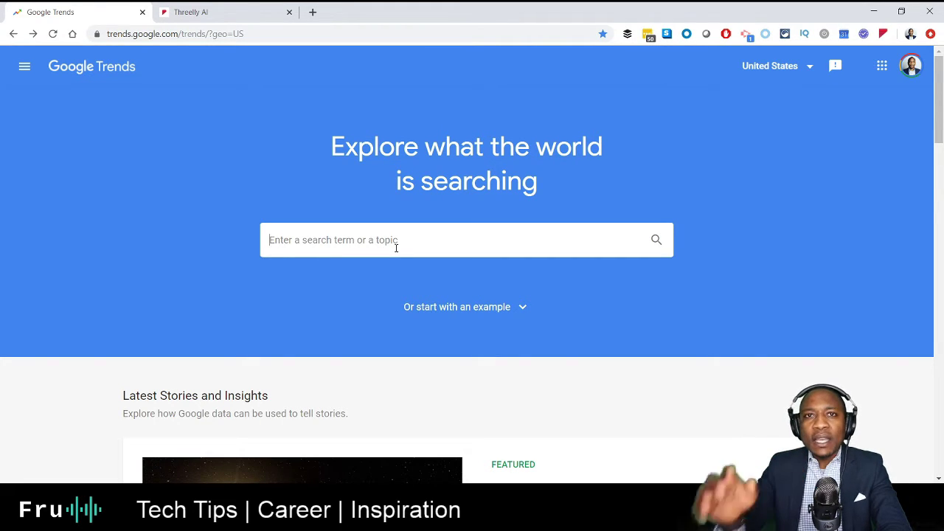
text(artif)
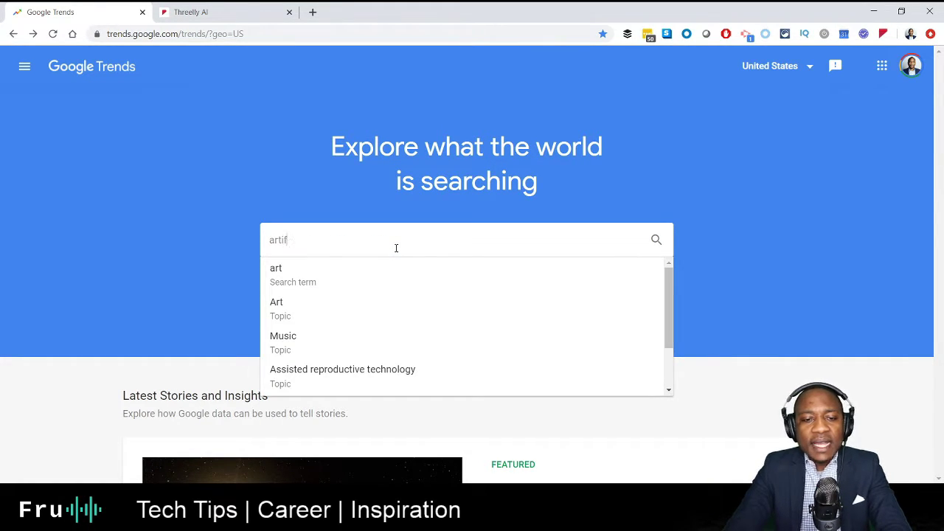
text(icial intelli)
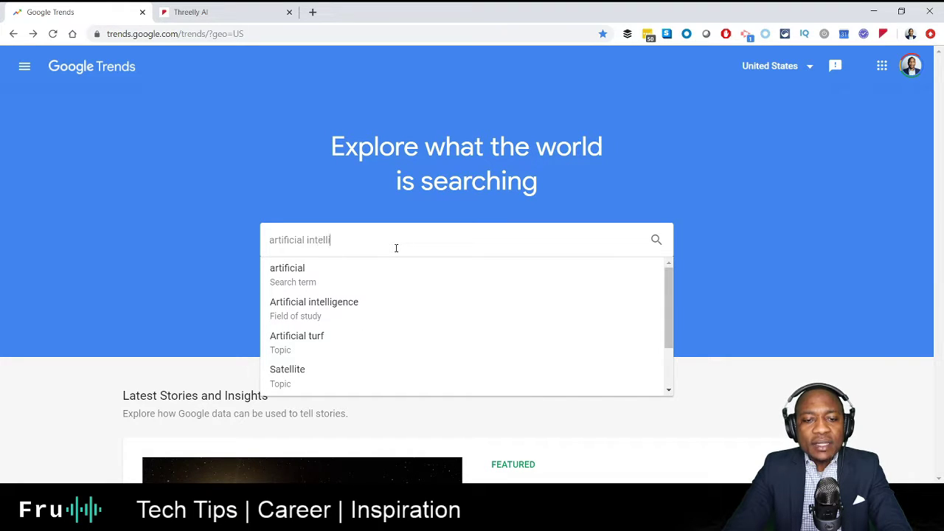
text(gence)
key(Return)
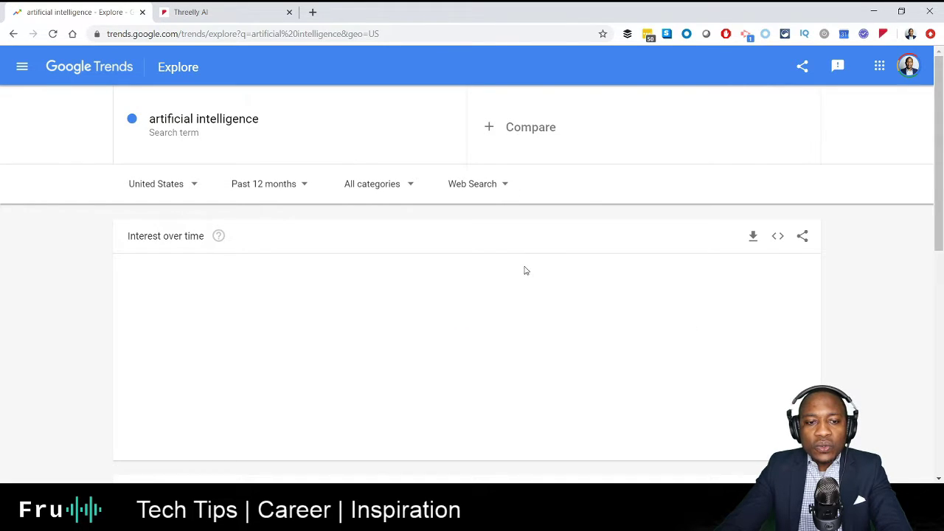
- Set the time range of the artificial intelligence results to 2004 - present
scroll(524, 272, down, 2)
scroll(523, 273, up, 1)
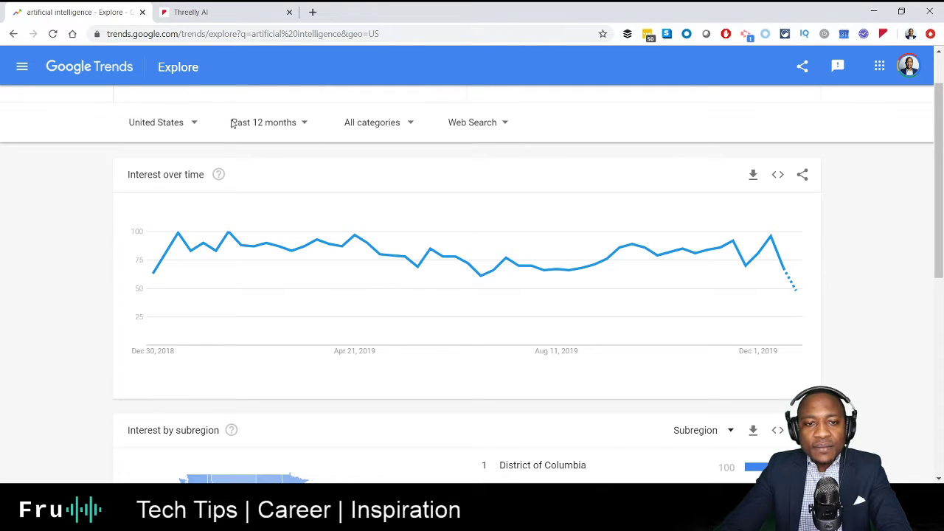
click(257, 123)
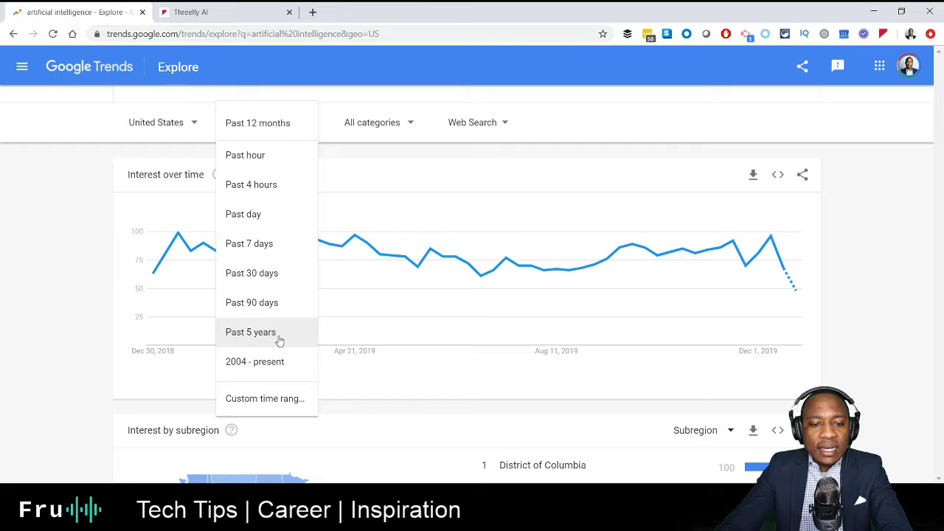
click(267, 363)
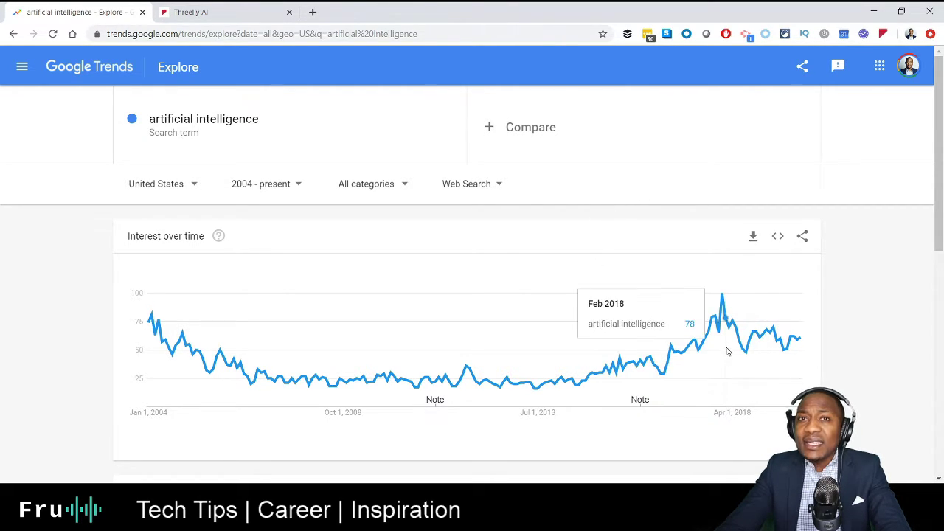
- Examine the interest by subregion, related topics and related queries for artificial intelligence
scroll(565, 207, down, 5)
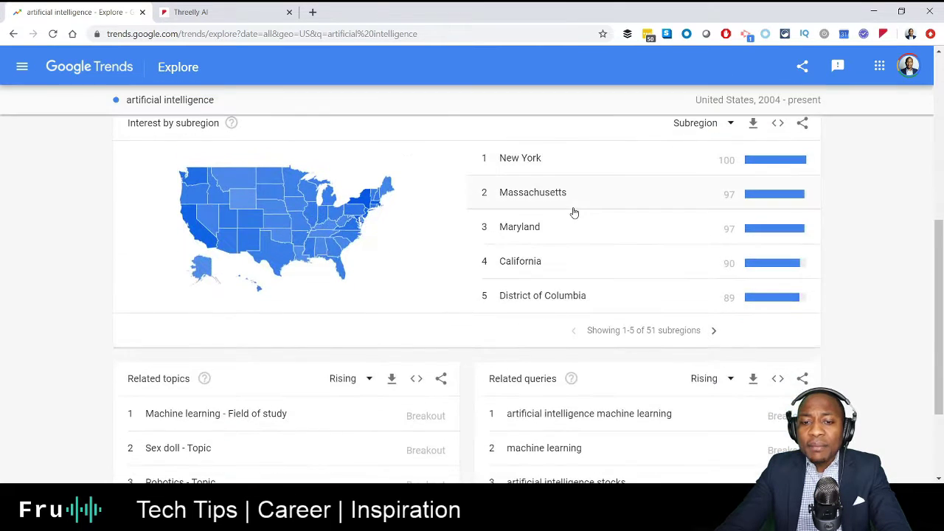
scroll(577, 213, down, 1)
scroll(583, 214, up, 2)
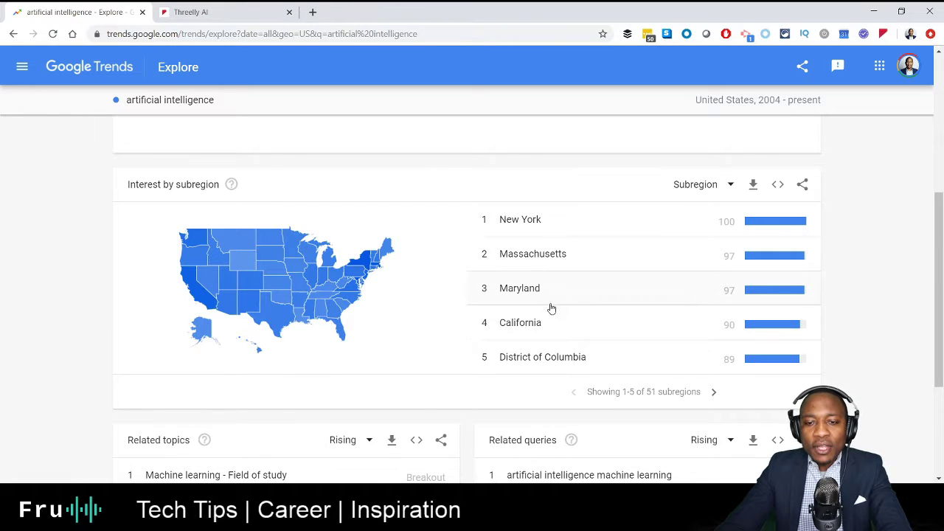
scroll(752, 296, down, 1)
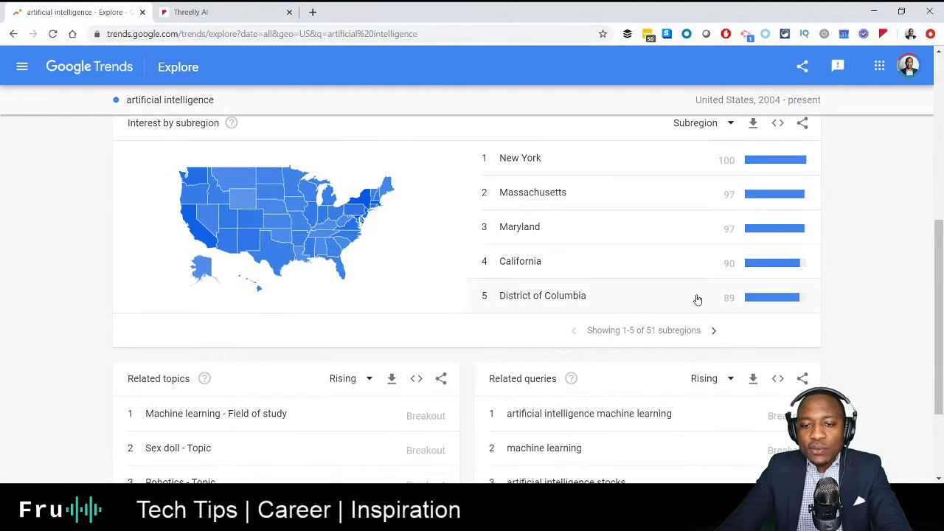
scroll(540, 298, down, 1)
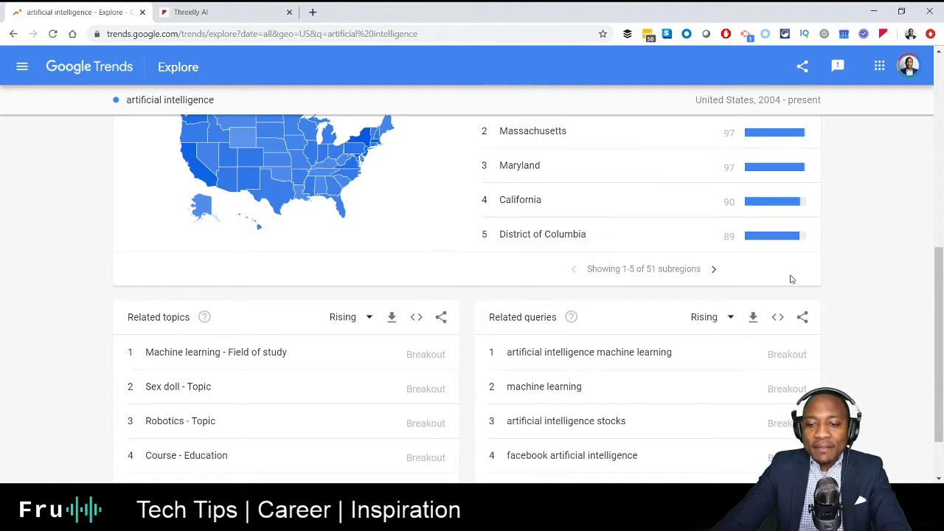
scroll(797, 288, down, 1)
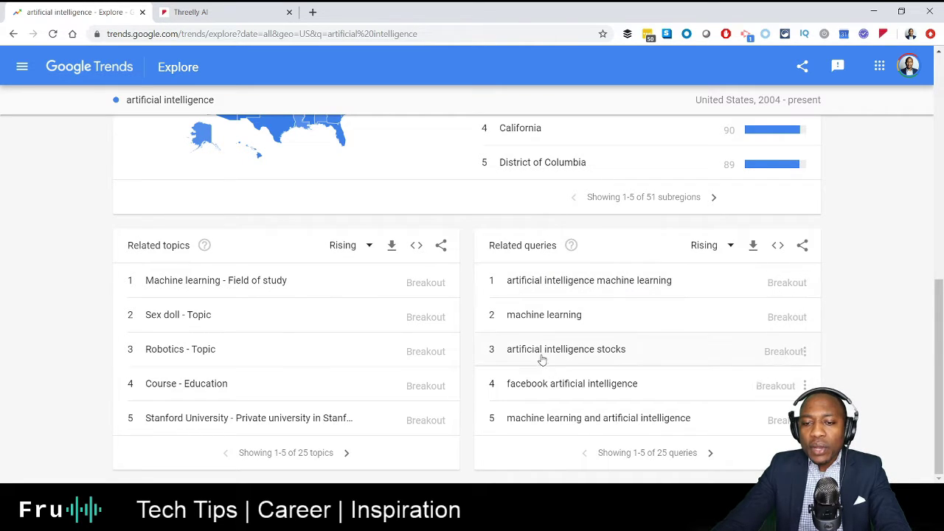
scroll(776, 295, up, 7)
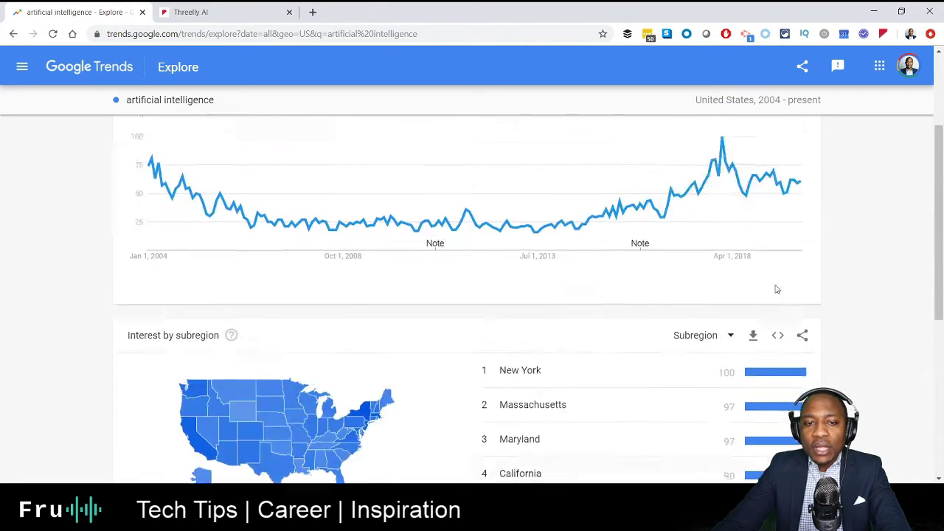
scroll(776, 293, down, 7)
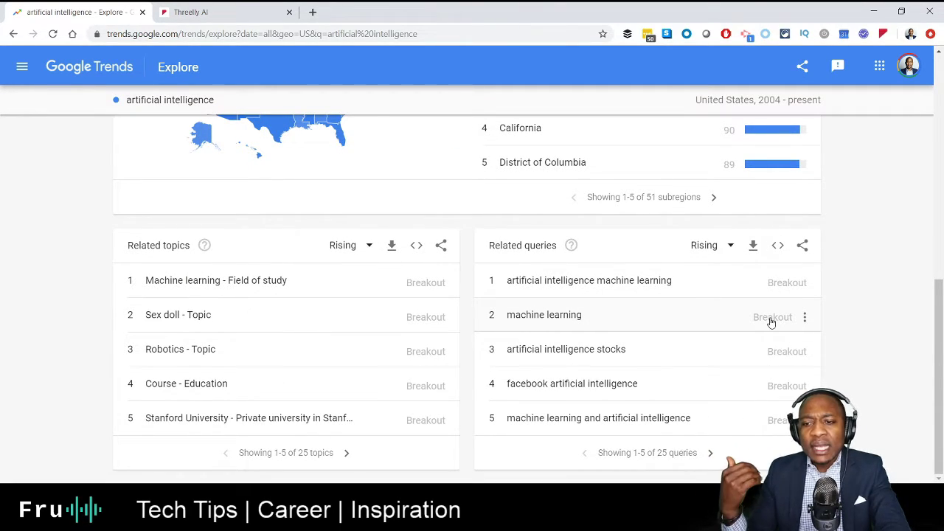
- Open the related query "machine learning" and review its interest over time, related topics and related queries
click(772, 319)
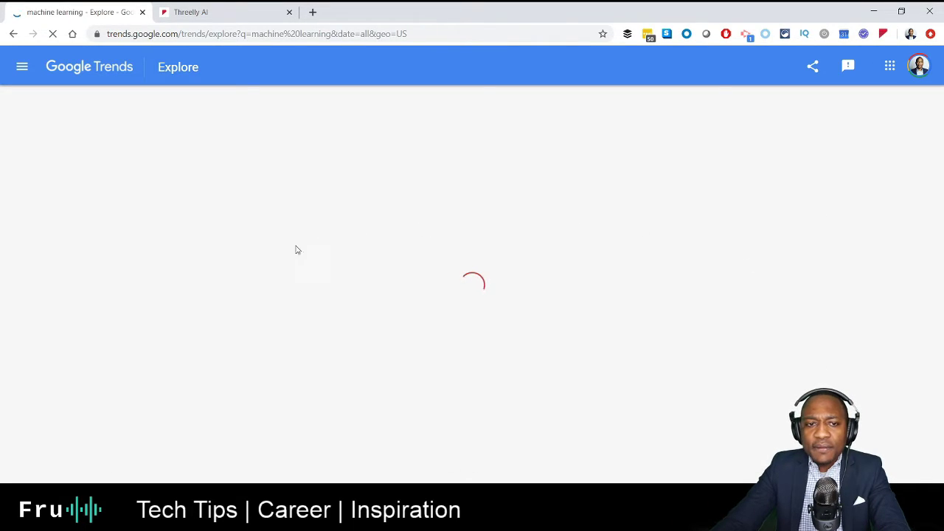
scroll(497, 199, down, 2)
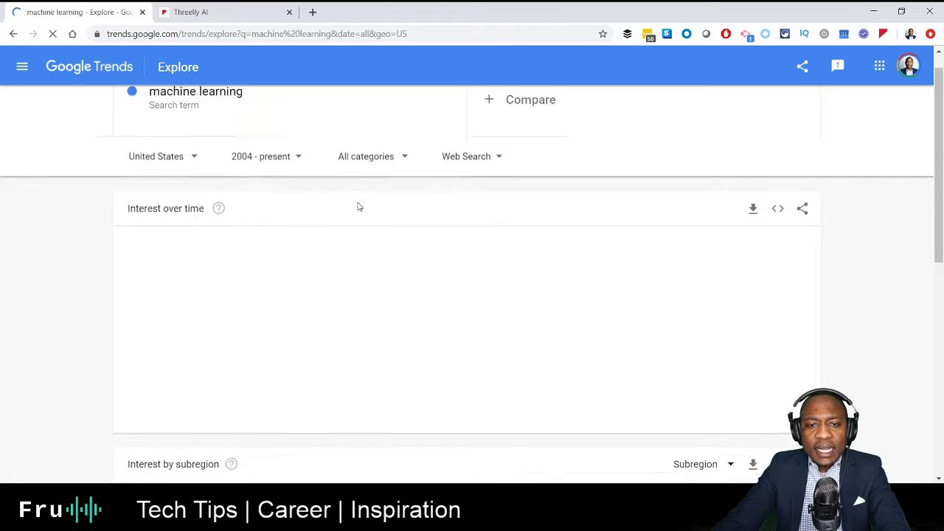
scroll(802, 276, down, 4)
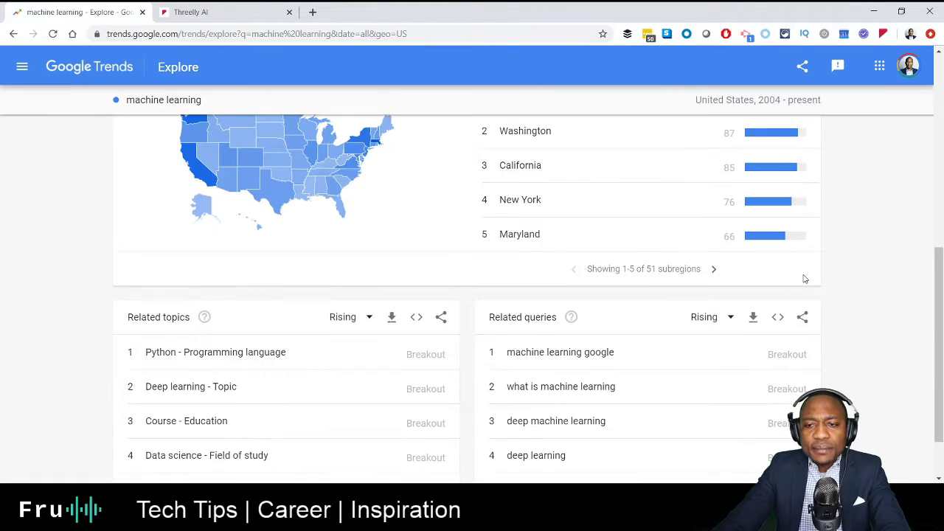
scroll(803, 276, up, 6)
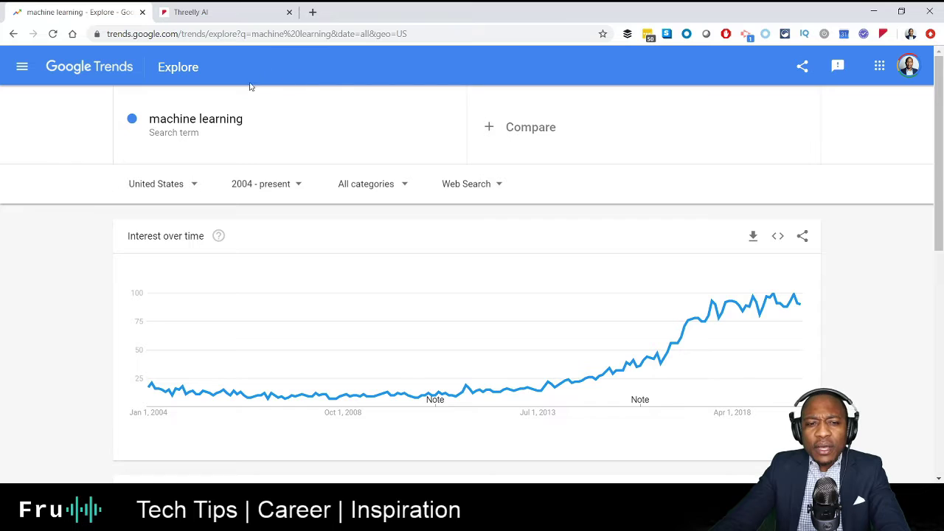
scroll(575, 257, down, 7)
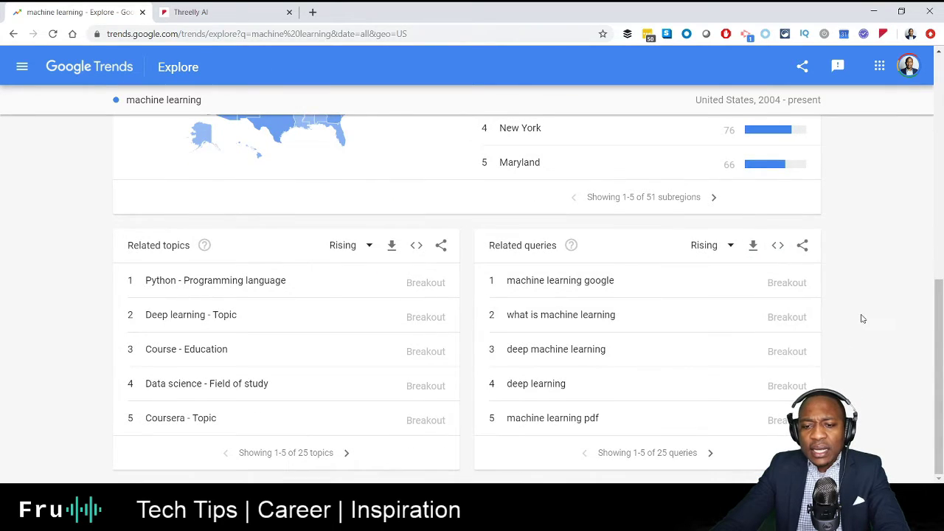
scroll(863, 319, up, 10)
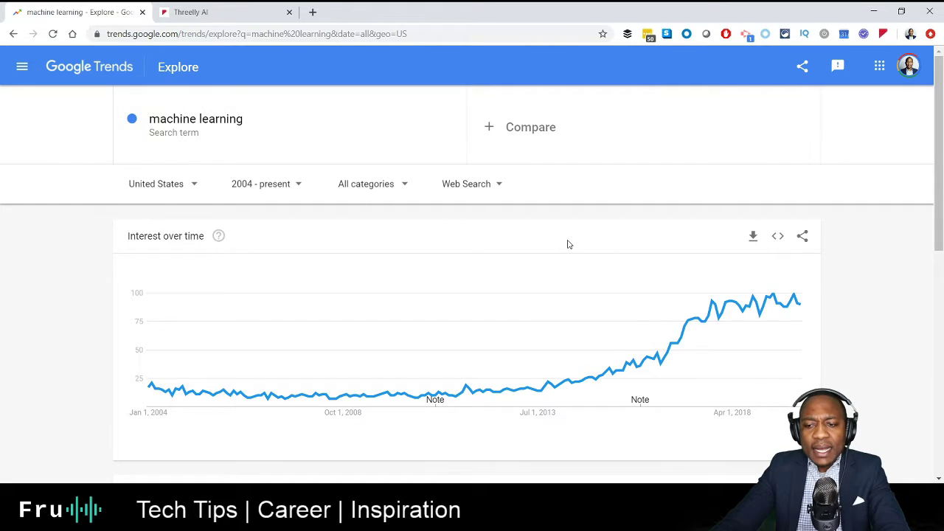
scroll(567, 242, down, 5)
- Go back through the artificial intelligence results to the Google Trends home page
click(12, 34)
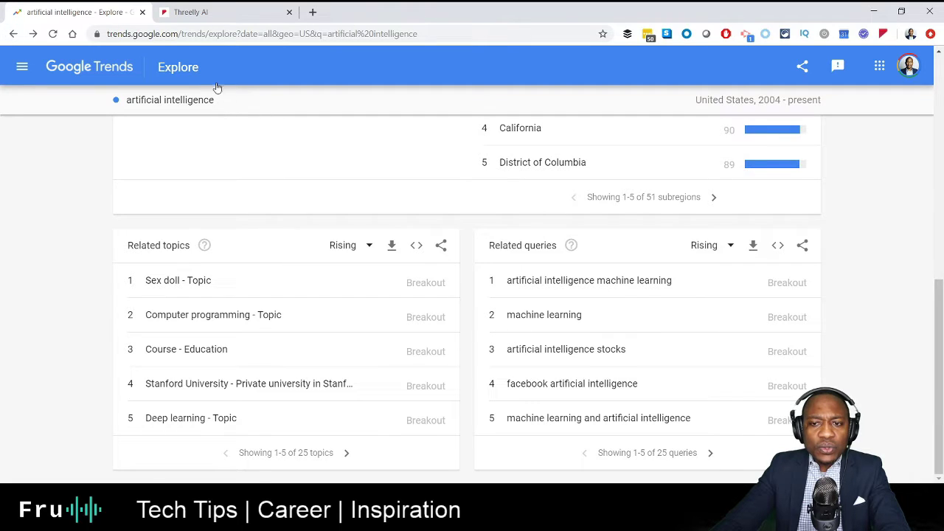
scroll(217, 87, up, 10)
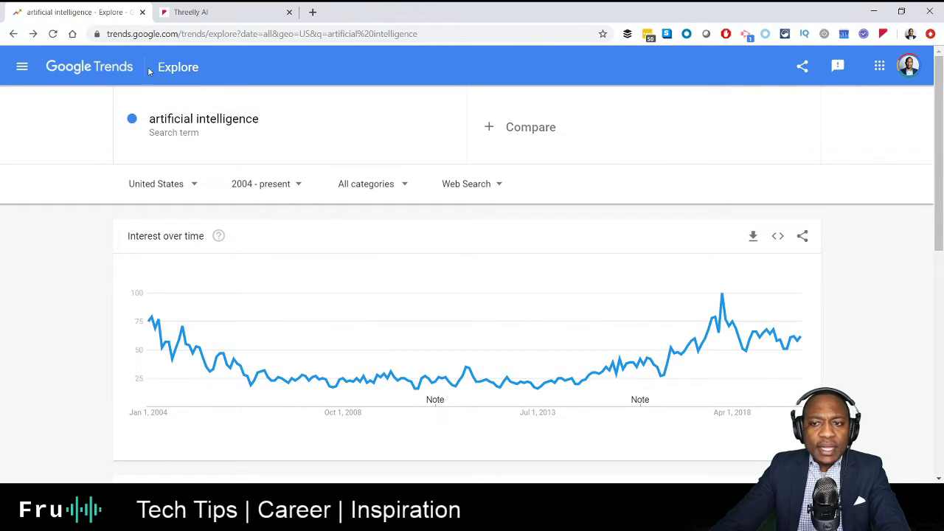
click(13, 33)
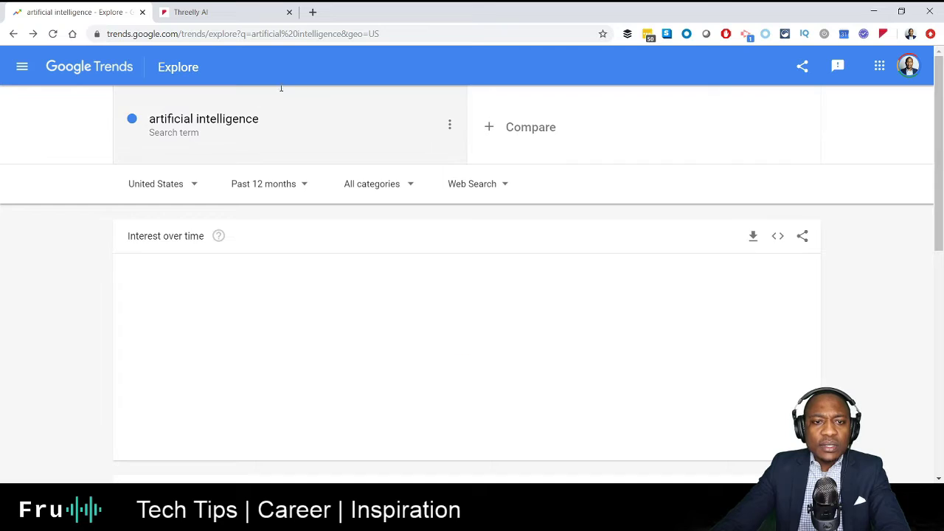
click(13, 34)
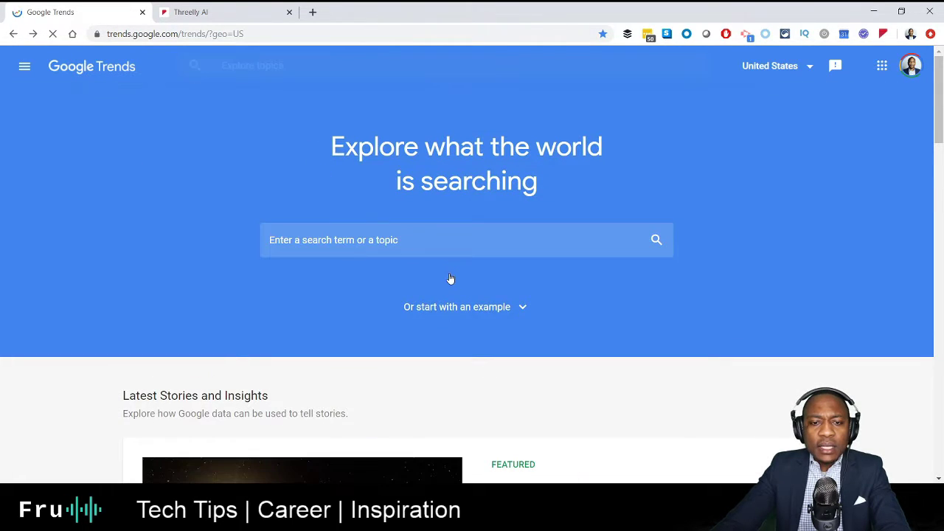
- Search Google Trends for the term "bitcoin"
scroll(406, 221, down, 1)
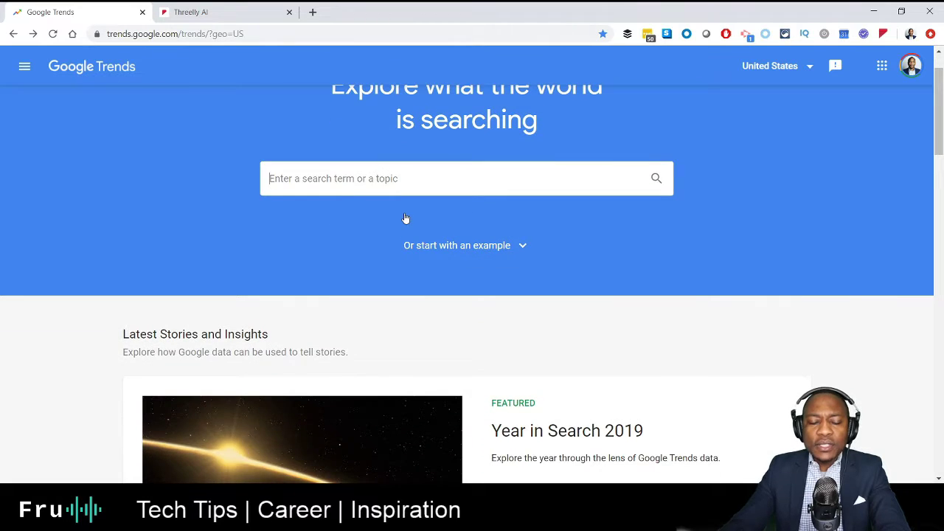
text(bitcoin)
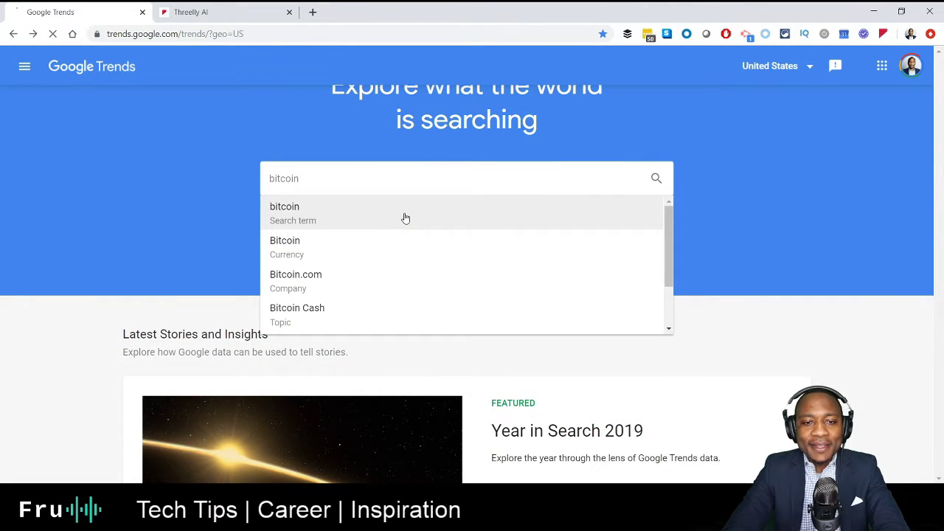
key(Return)
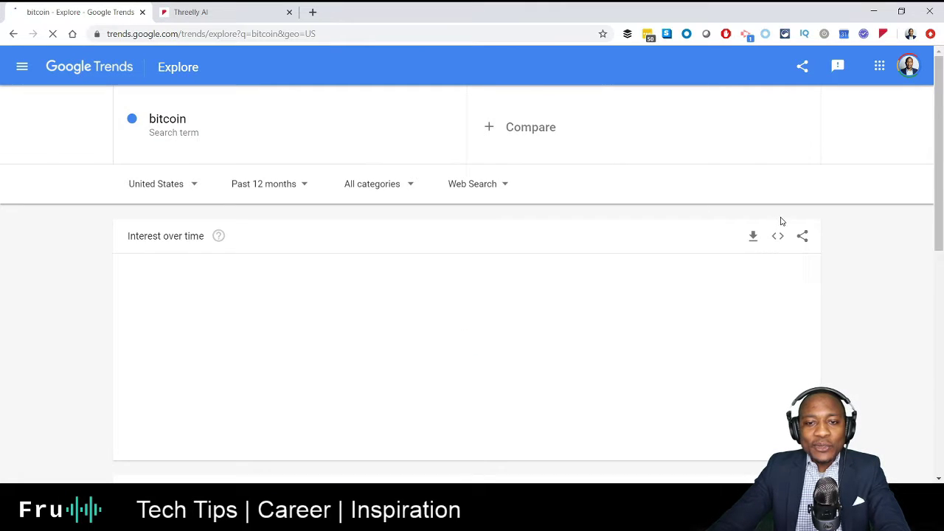
- Set the time range of the bitcoin results to 2004 - present
scroll(889, 211, down, 1)
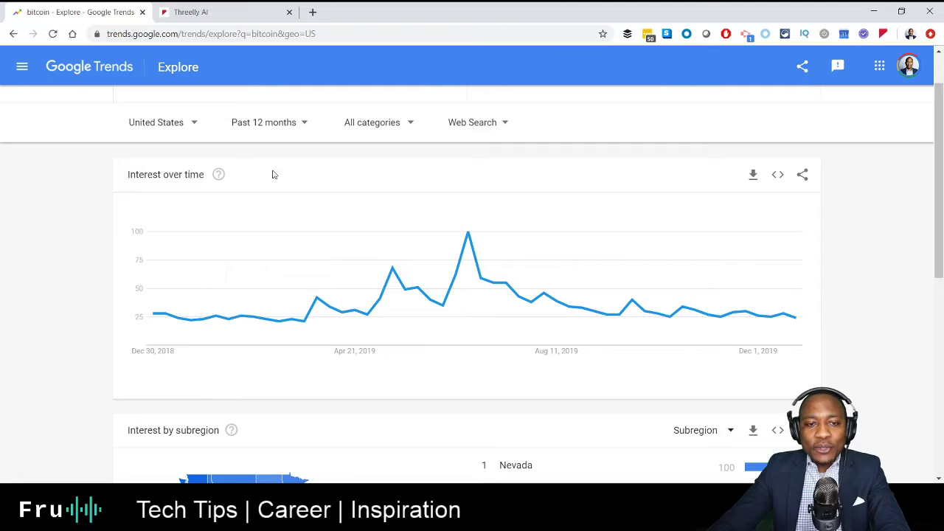
click(301, 130)
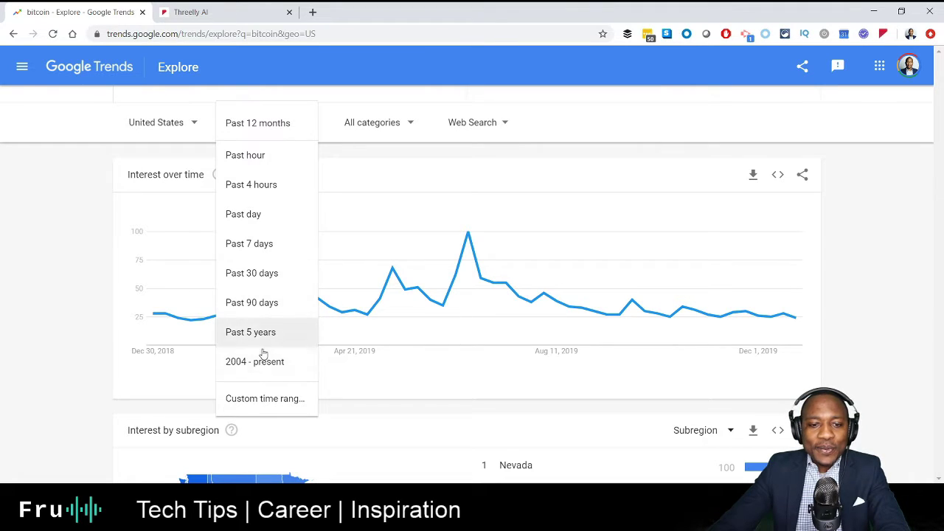
click(255, 362)
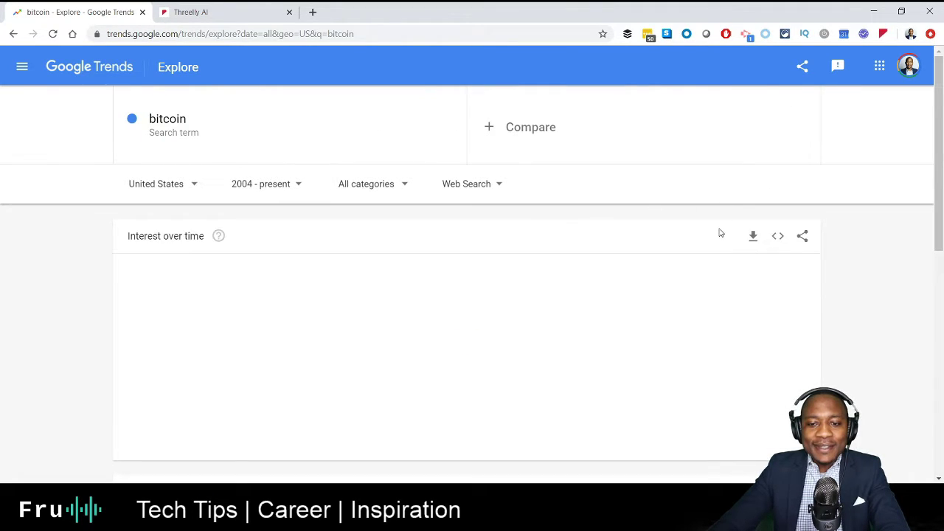
- Review bitcoin's interest over time, related topics and related queries since 2004, and return to its past 12 months results
scroll(731, 255, down, 1)
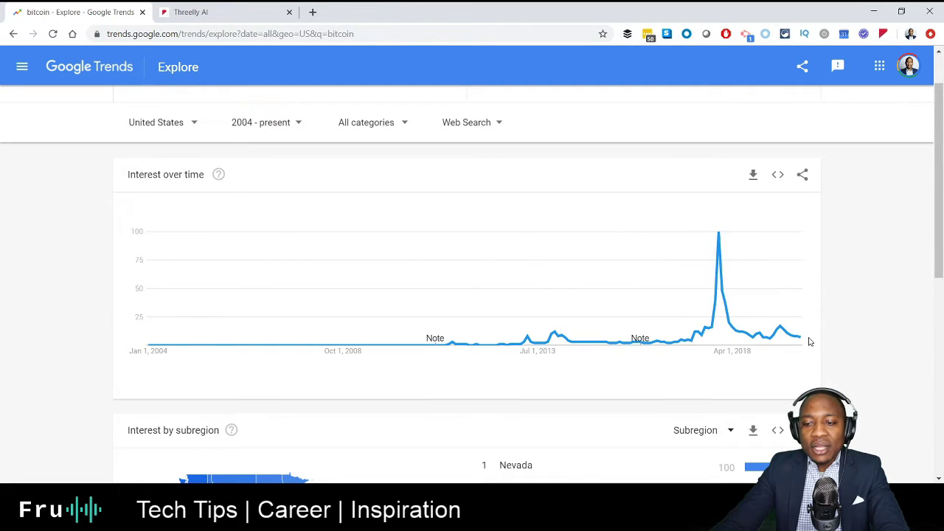
mouse_move(802, 347)
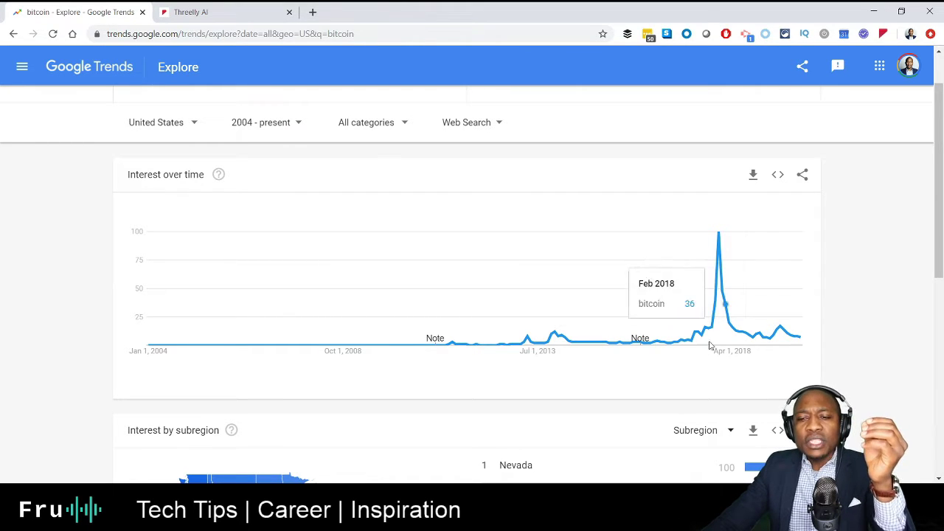
scroll(744, 354, down, 6)
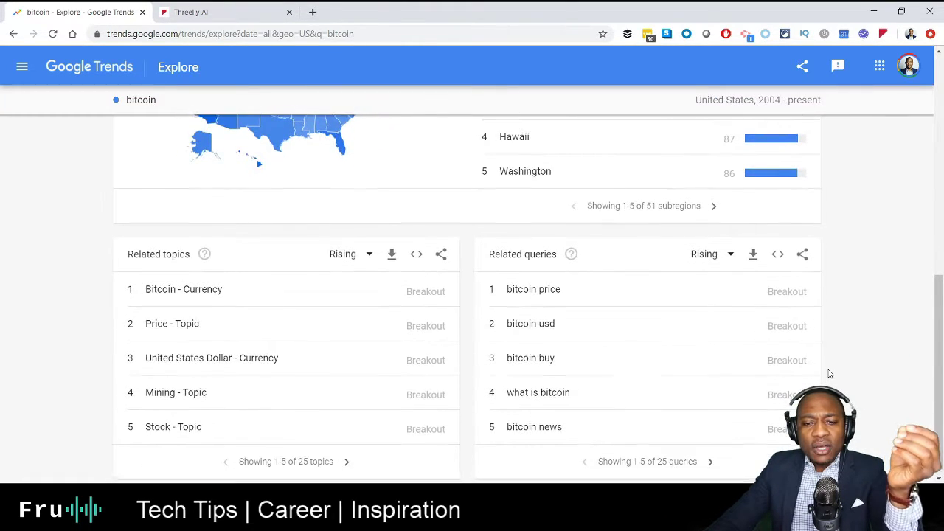
scroll(812, 354, up, 6)
scroll(812, 354, up, 1)
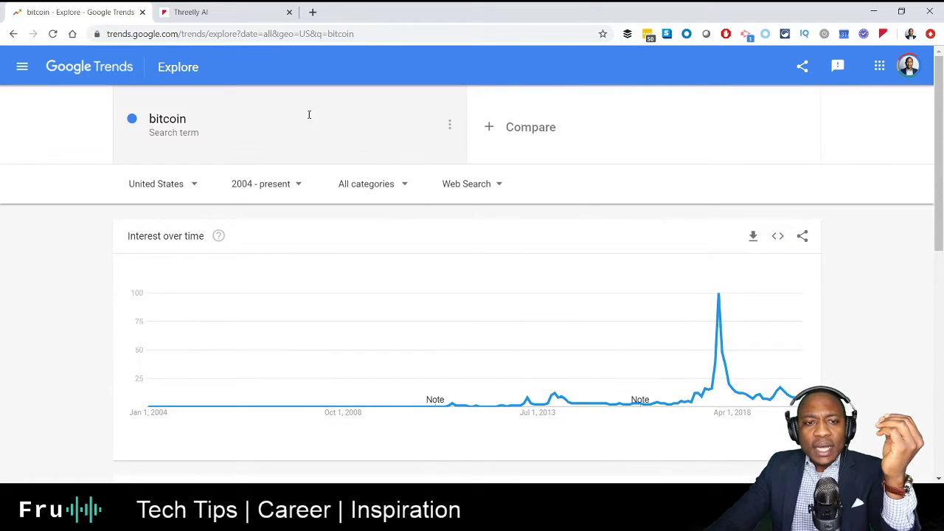
click(10, 36)
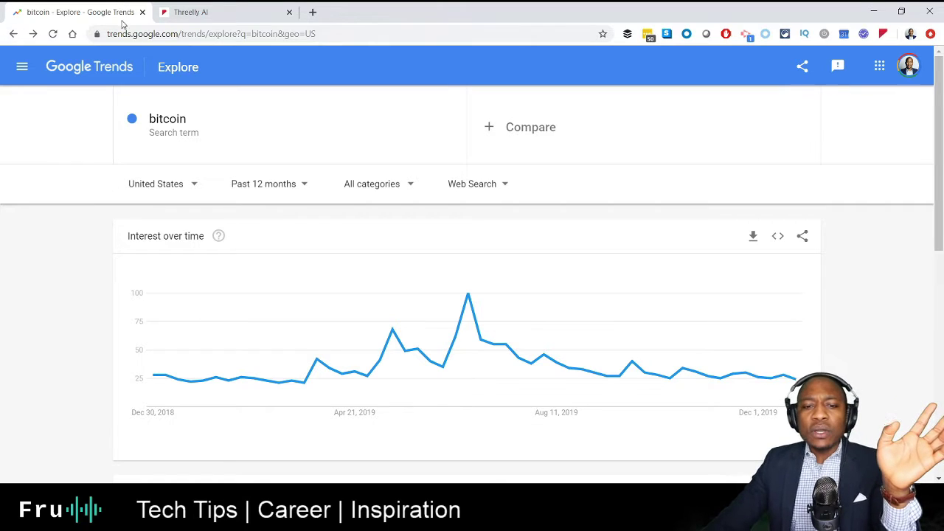
- Look over bitcoin's past 12 months results and go back to the Google Trends home page
scroll(332, 160, down, 6)
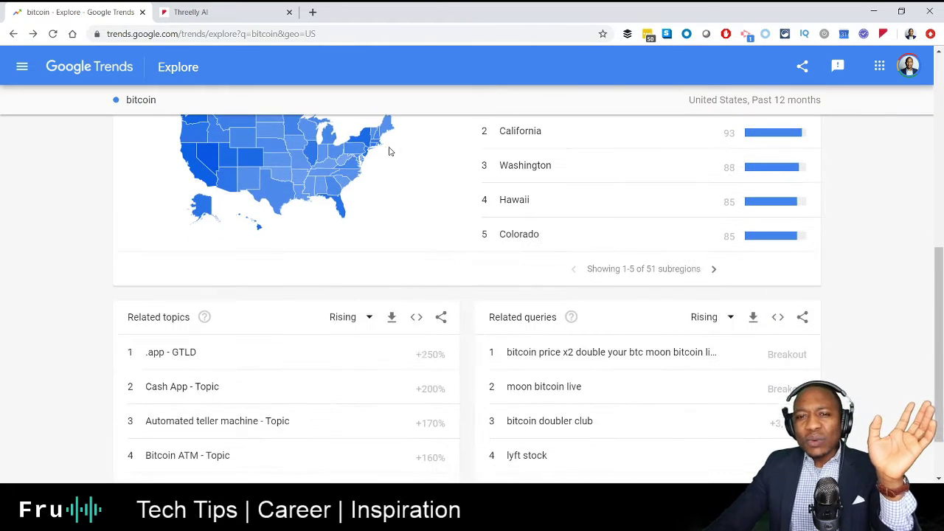
scroll(251, 103, up, 6)
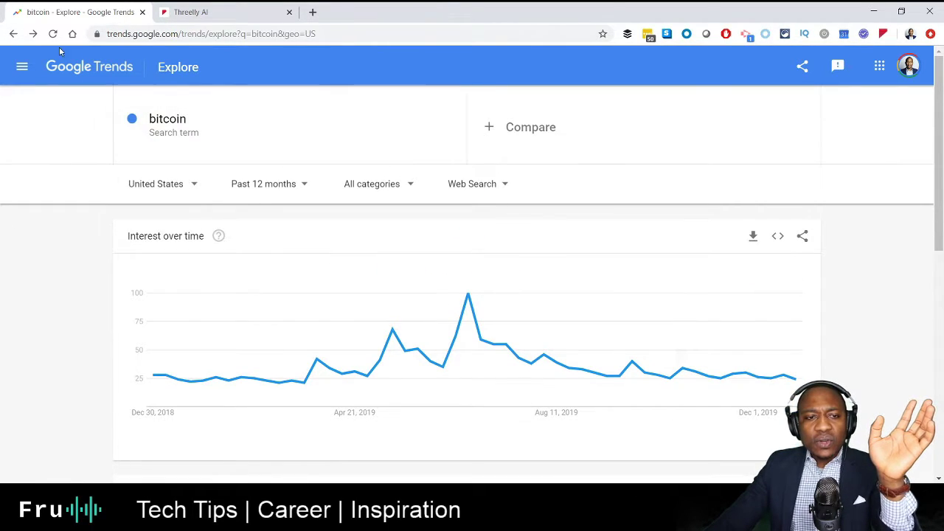
click(13, 33)
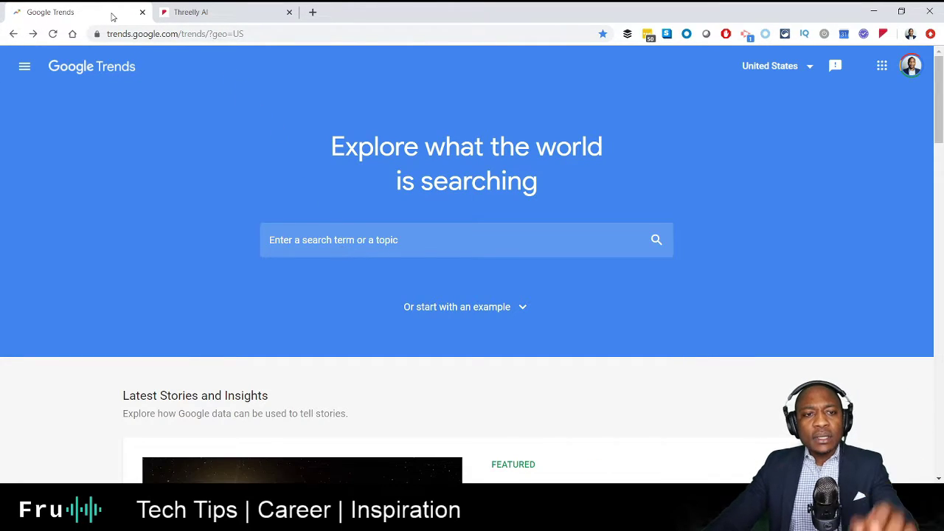
- Duplicate the Google Trends home page until four copies are open side by side in the browser
click(193, 68)
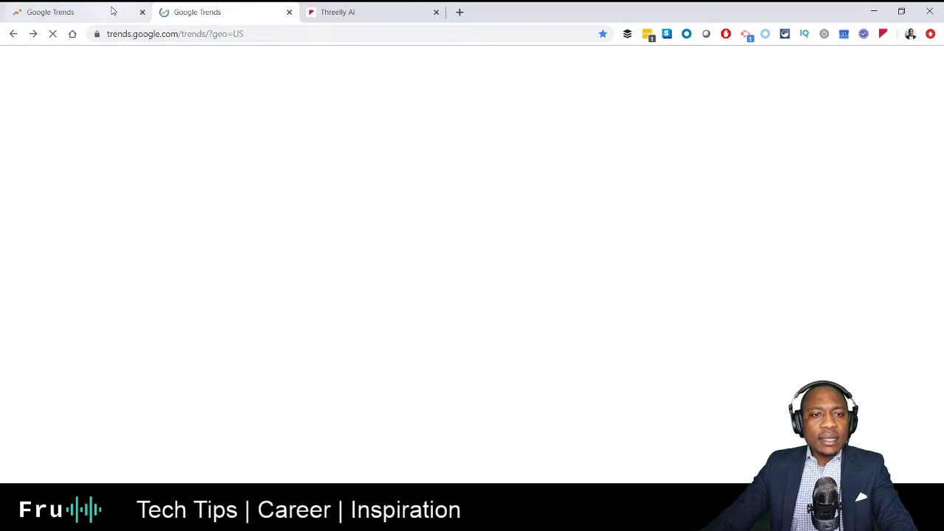
right_click(112, 10)
click(171, 62)
right_click(188, 17)
click(270, 61)
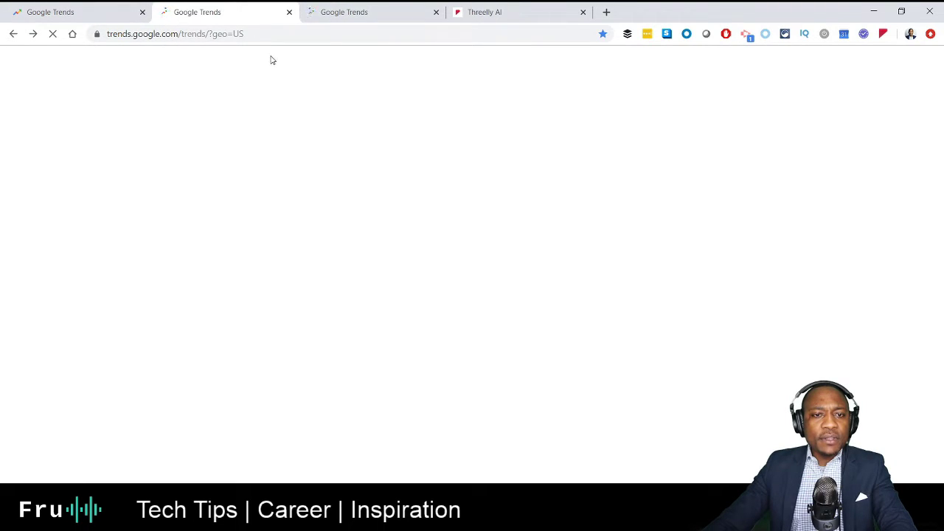
- In the first home page copy, explore Java as a programming language with the time range 2004 - present
click(97, 7)
click(449, 234)
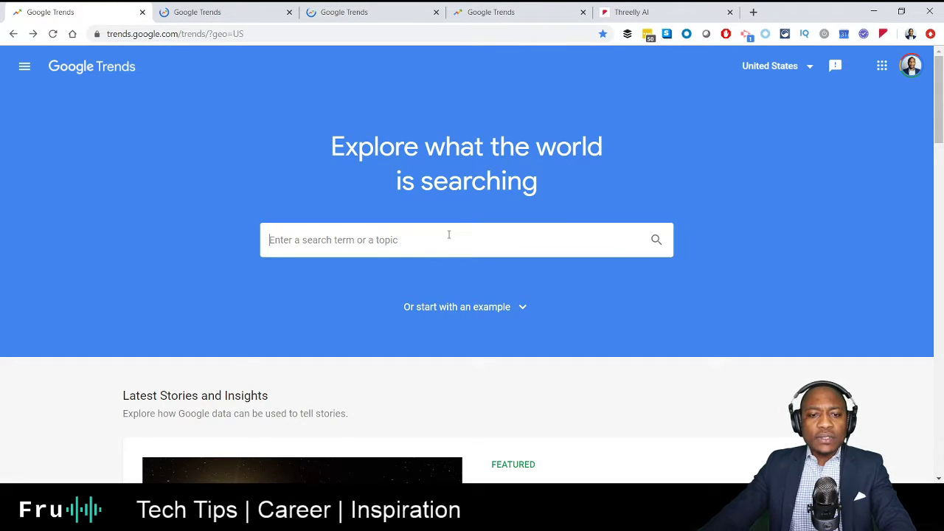
text(java)
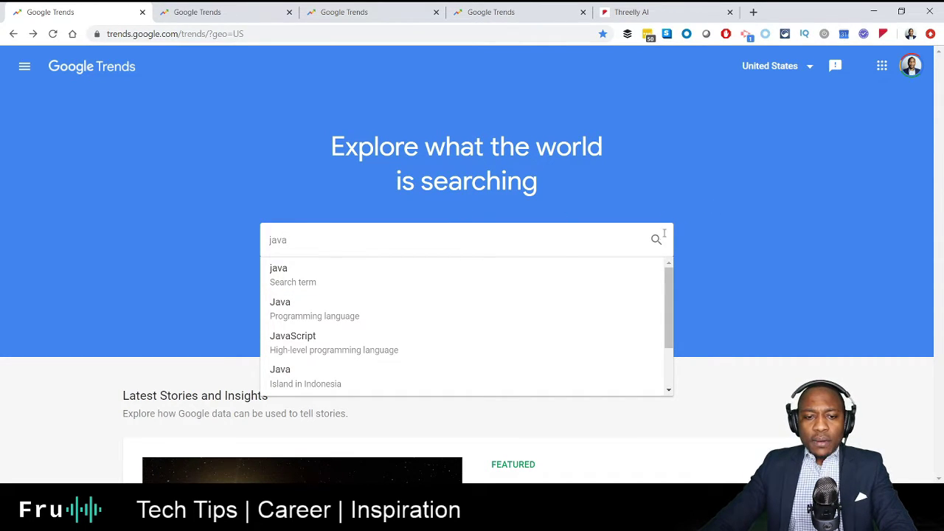
click(344, 312)
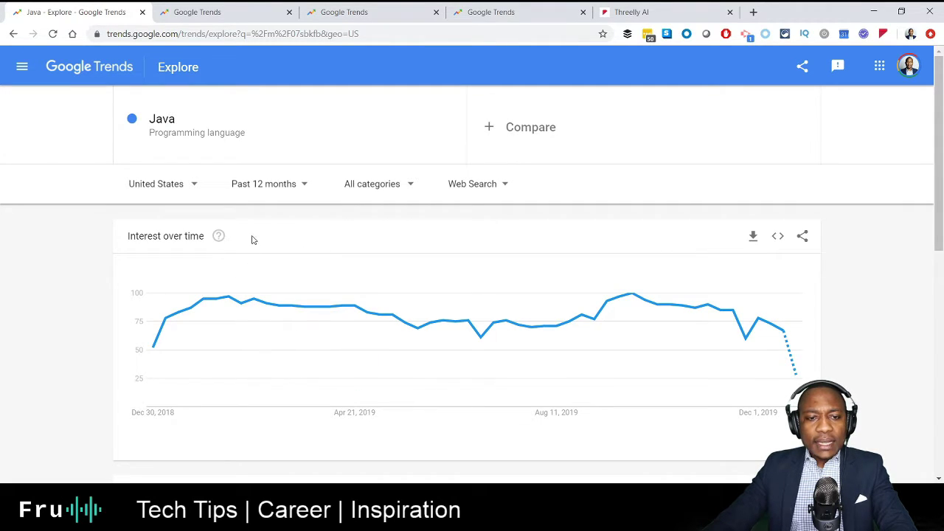
click(280, 190)
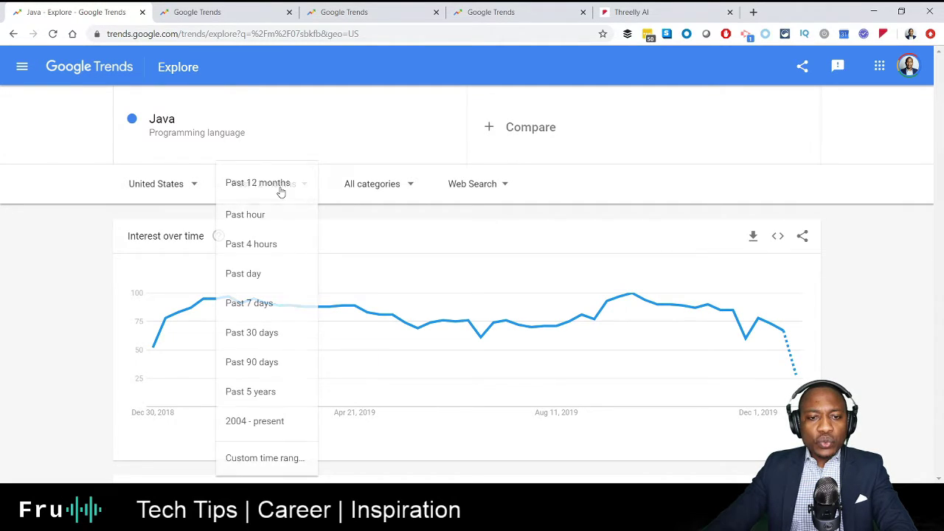
click(270, 422)
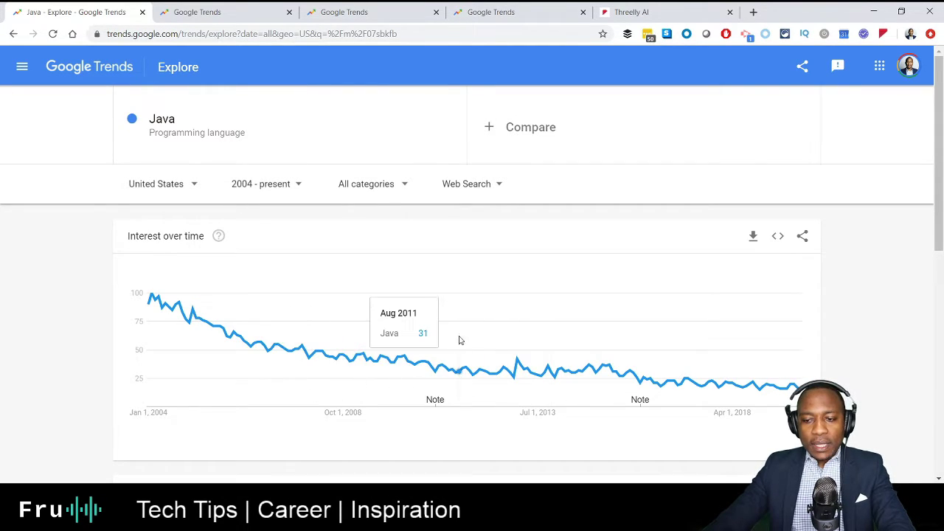
- In the second home page copy, explore Python as a programming language with the time range 2004 - present
click(245, 6)
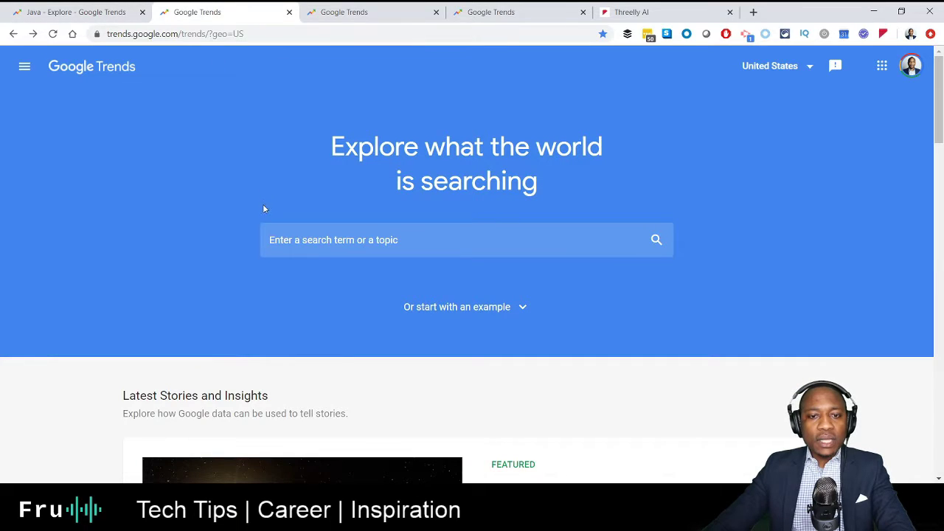
click(383, 237)
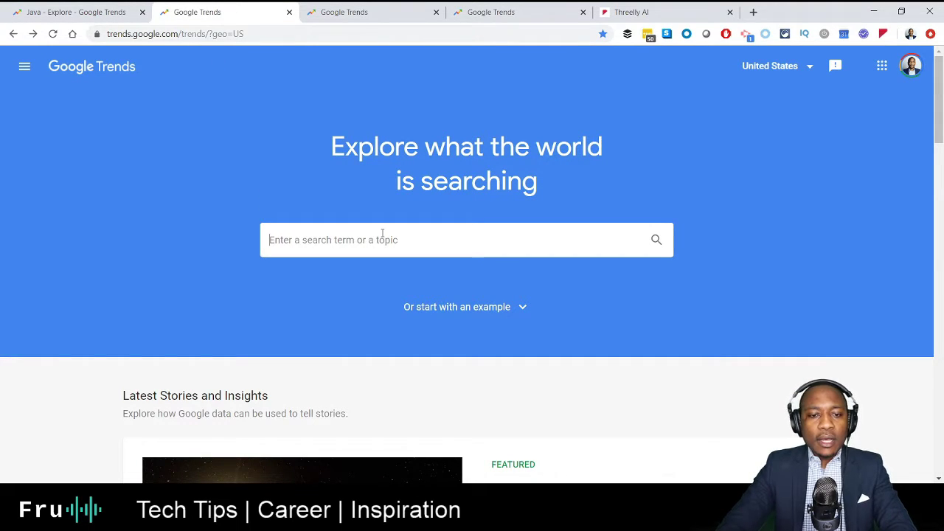
text(python)
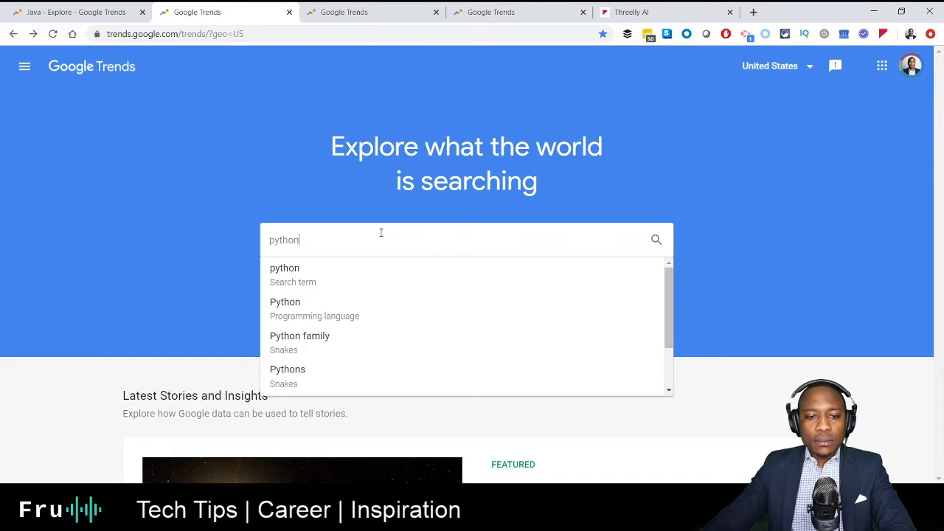
click(331, 313)
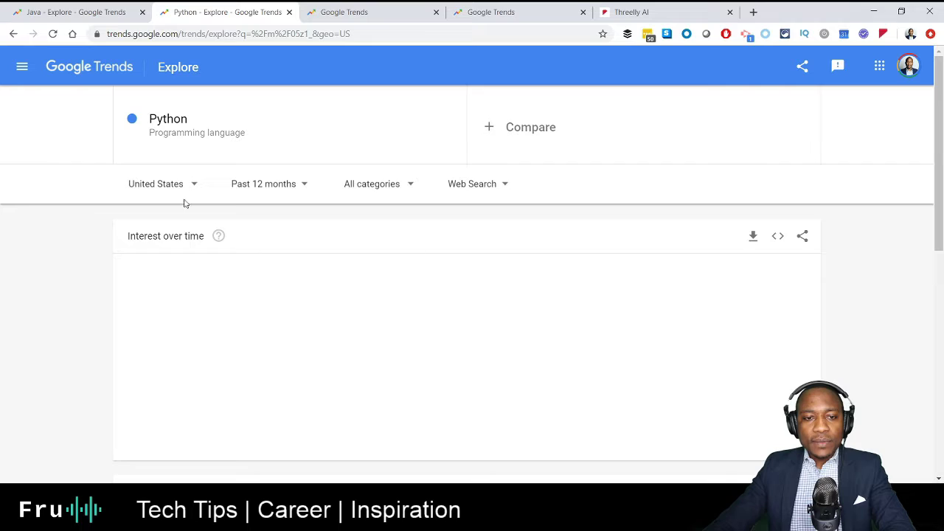
click(264, 184)
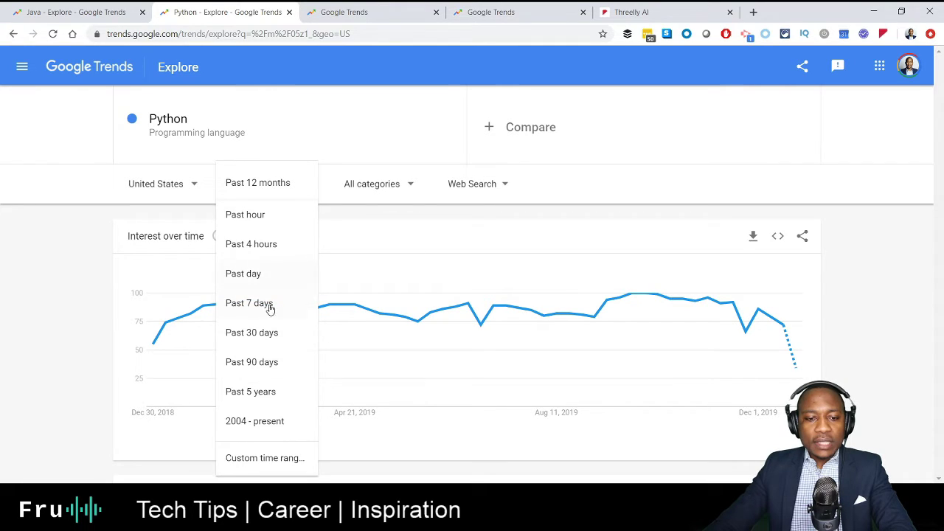
click(263, 421)
- In the third home page copy, explore Ruby as a programming language with the time range 2004 - present
click(340, 9)
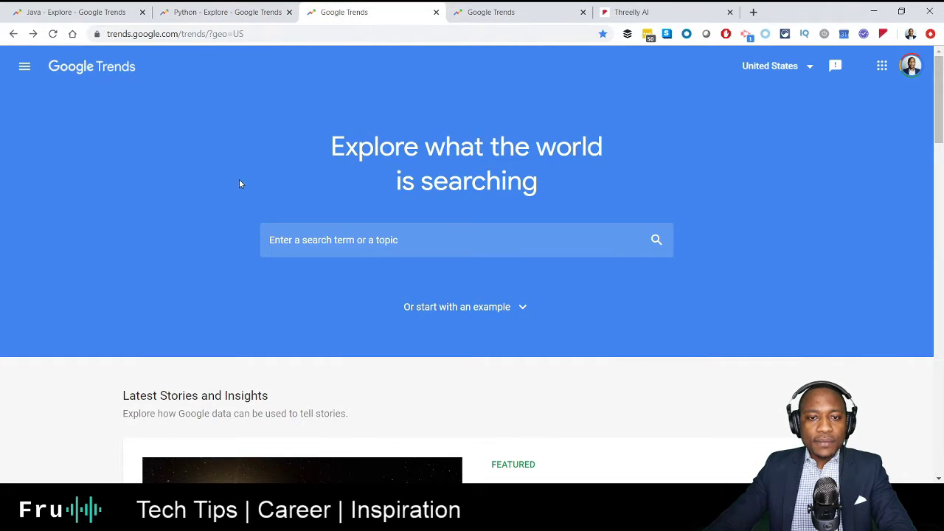
click(318, 233)
text(ru)
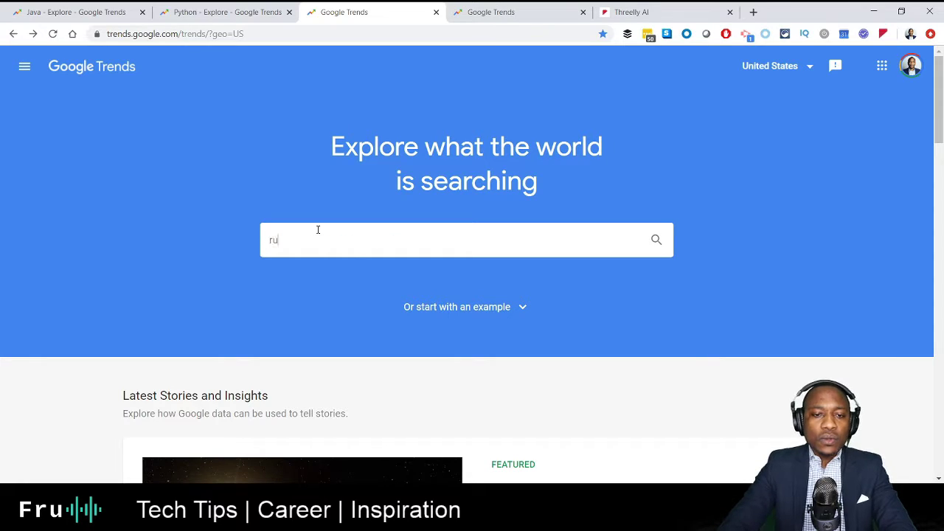
text(by)
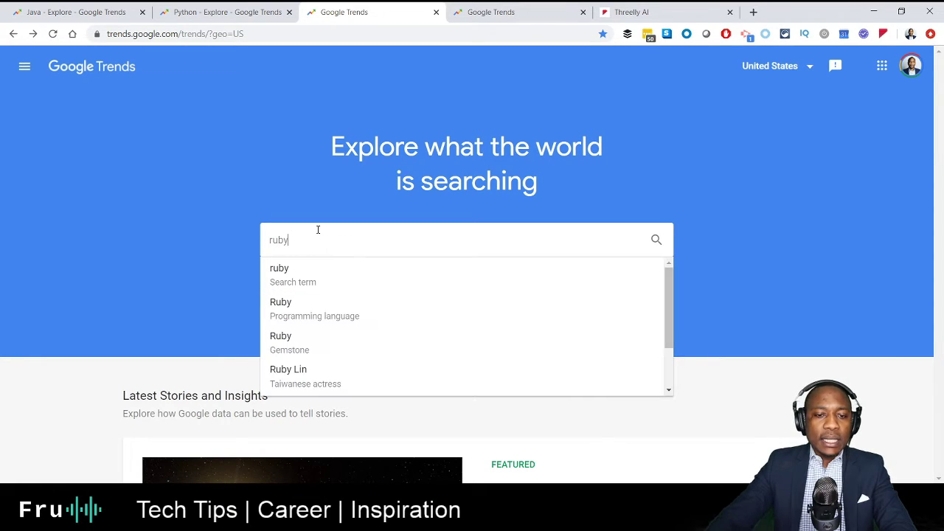
click(287, 310)
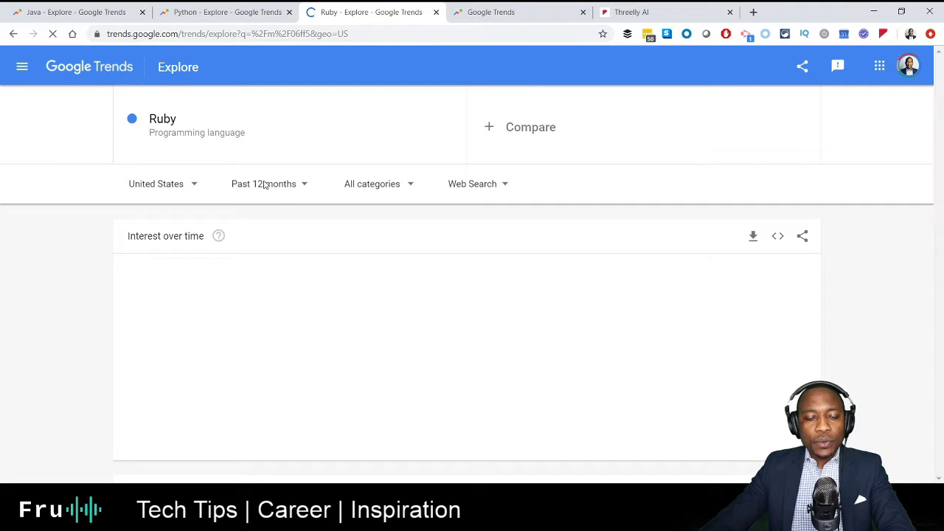
click(264, 185)
click(248, 421)
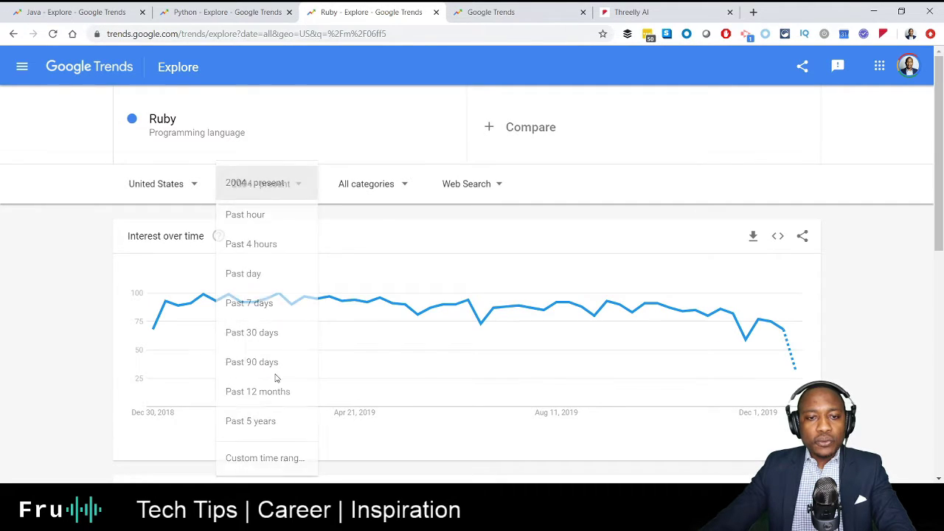
- In the fourth home page copy, explore Perl as a high-level programming language with the time range 2004 - present
click(510, 7)
click(377, 239)
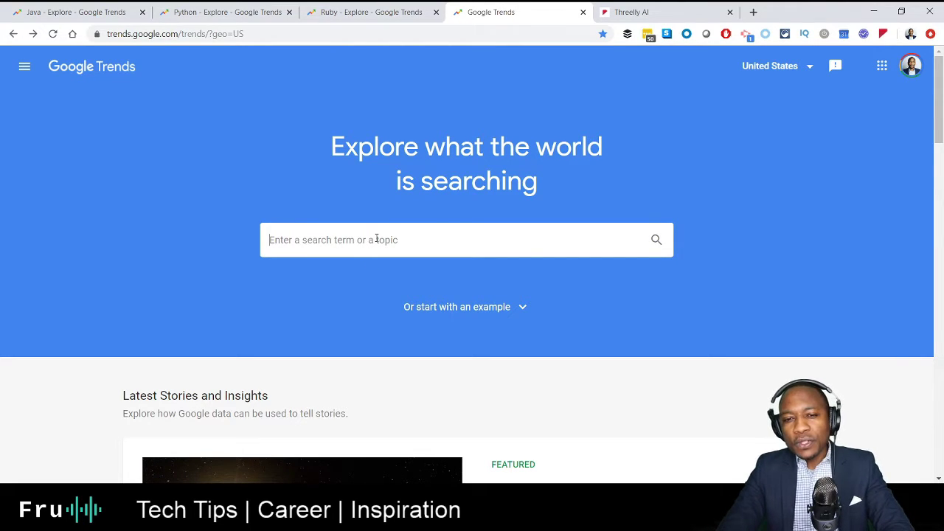
text(Perl)
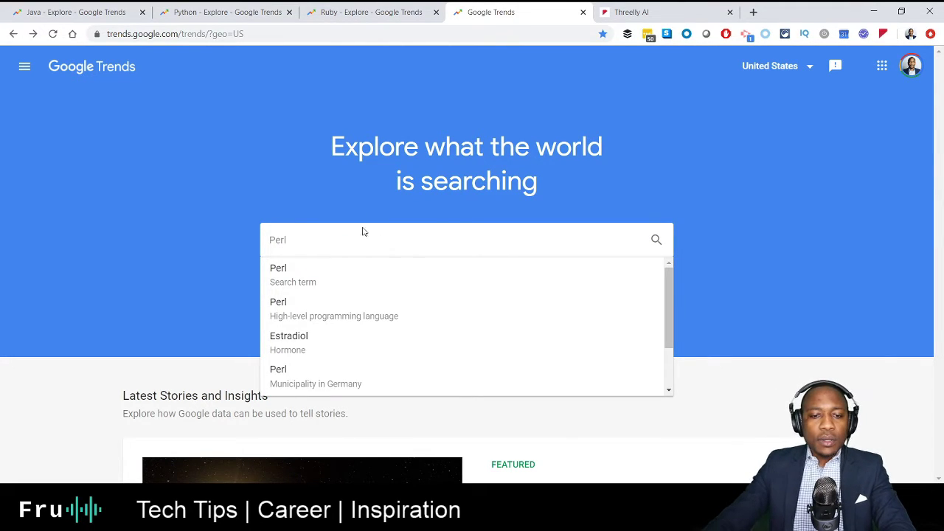
click(333, 310)
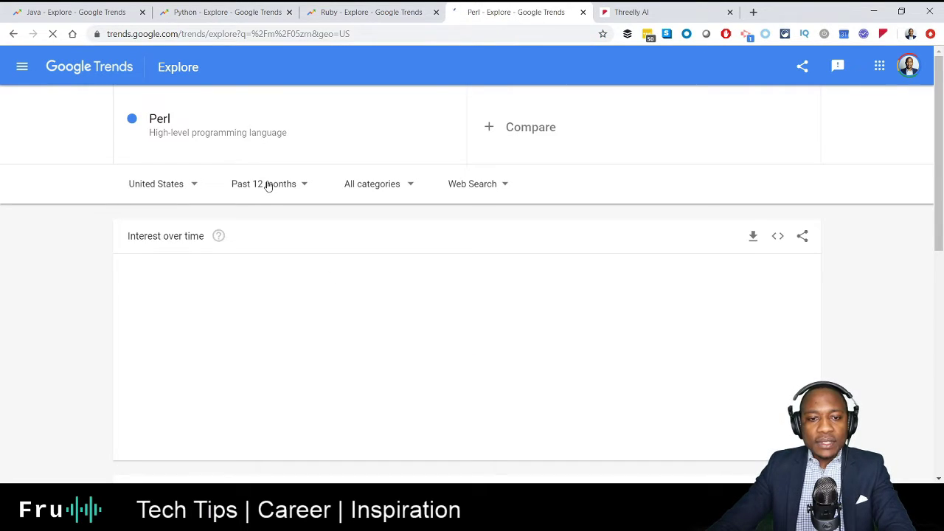
click(269, 185)
click(261, 421)
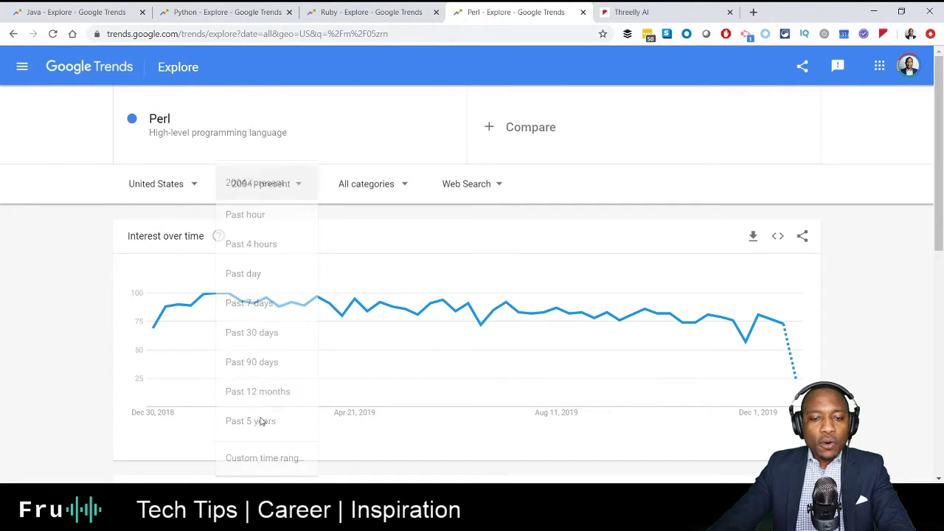
- Review Java's interest over time, interest by subregion and related queries since 2004, and compare its trend with Python's
click(75, 7)
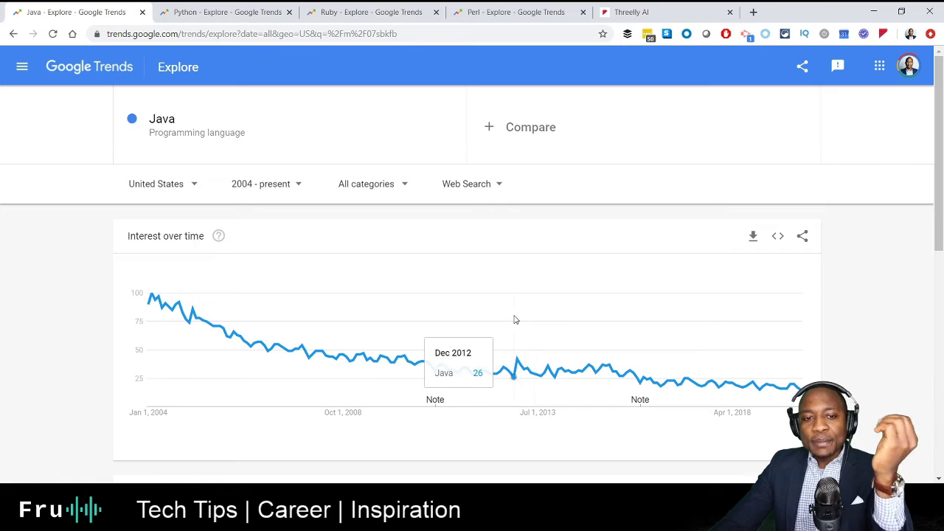
scroll(613, 266, down, 7)
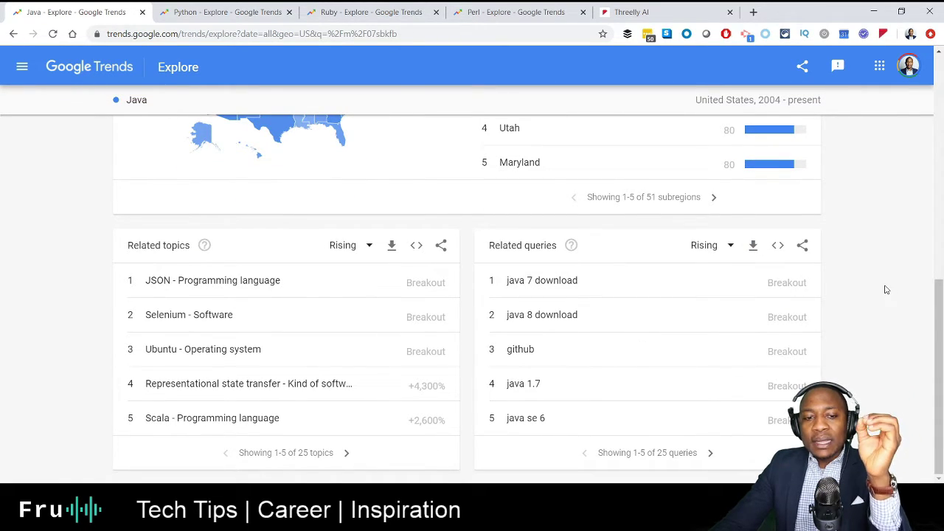
scroll(886, 284, up, 4)
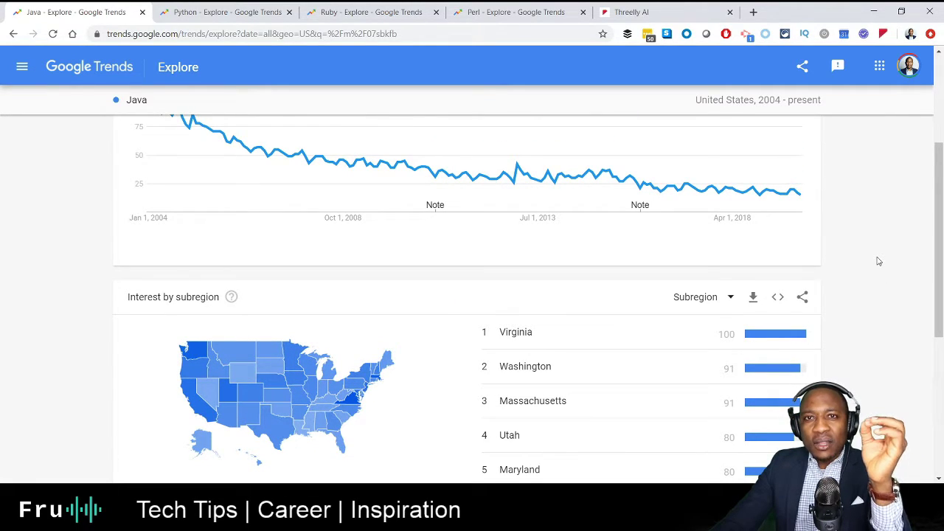
scroll(878, 261, down, 4)
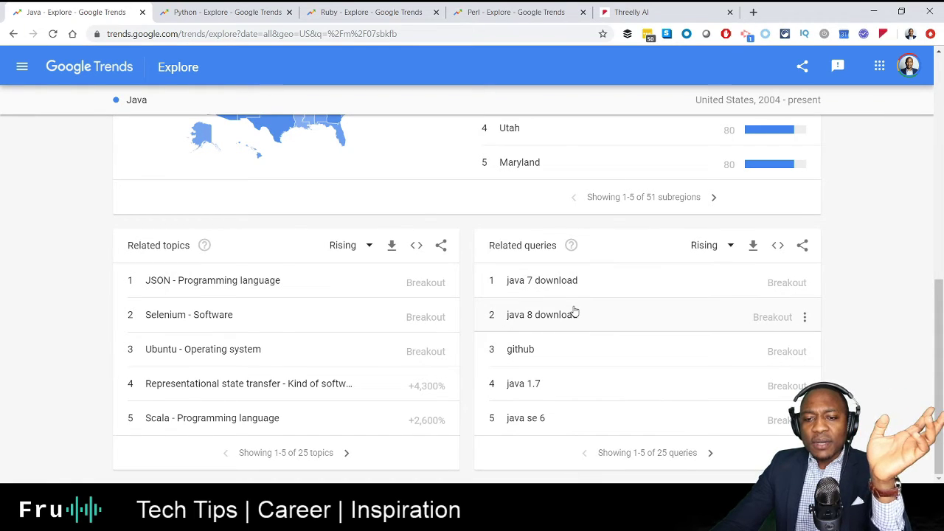
scroll(609, 314, up, 3)
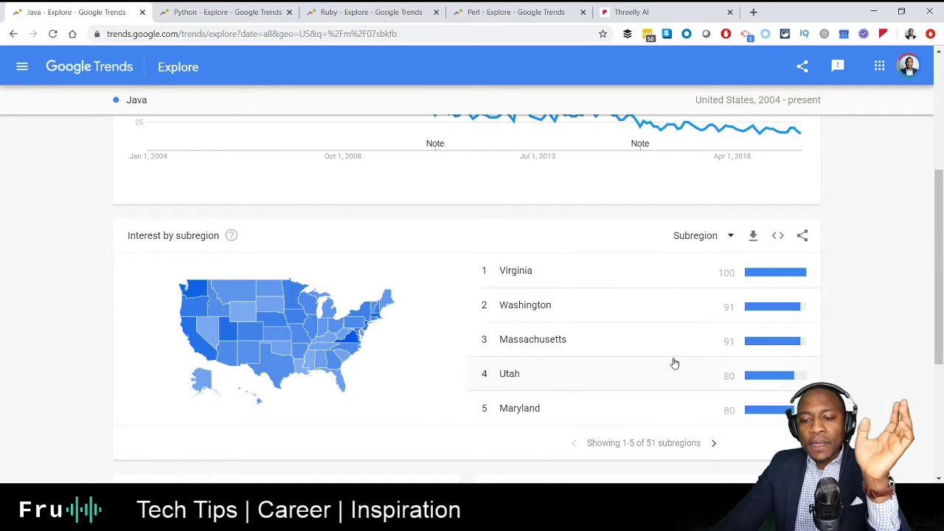
scroll(443, 273, up, 2)
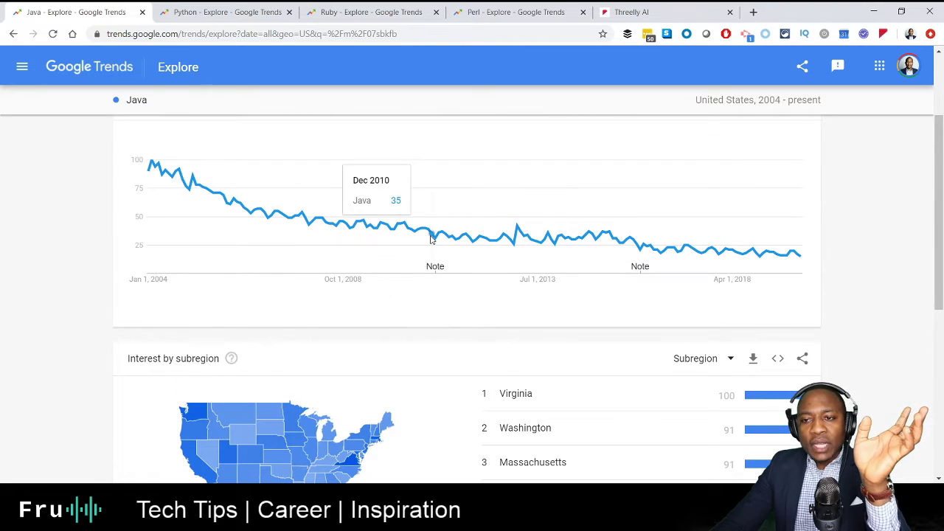
scroll(433, 239, up, 2)
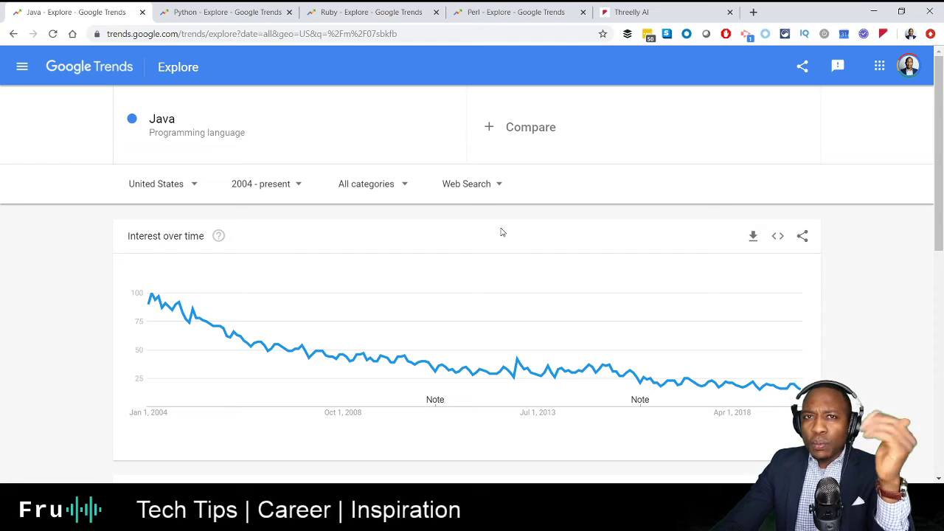
scroll(660, 316, down, 4)
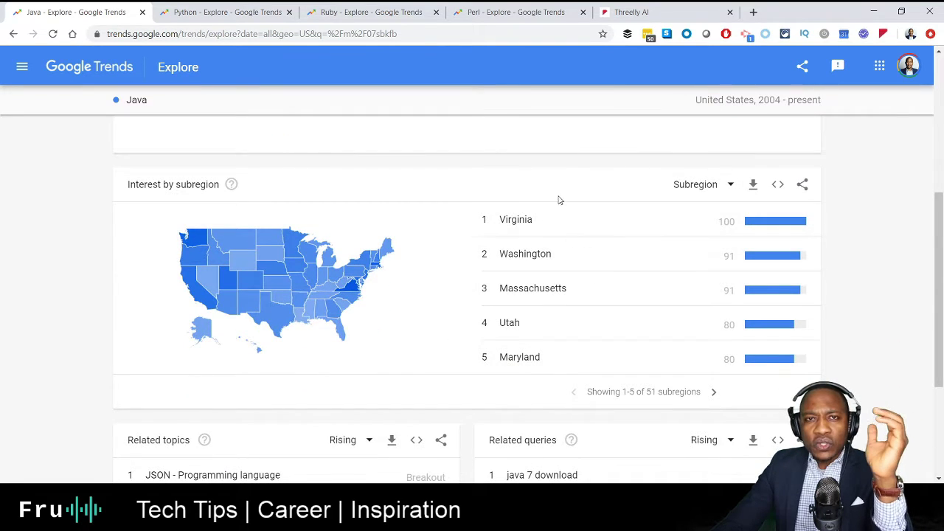
scroll(546, 121, up, 4)
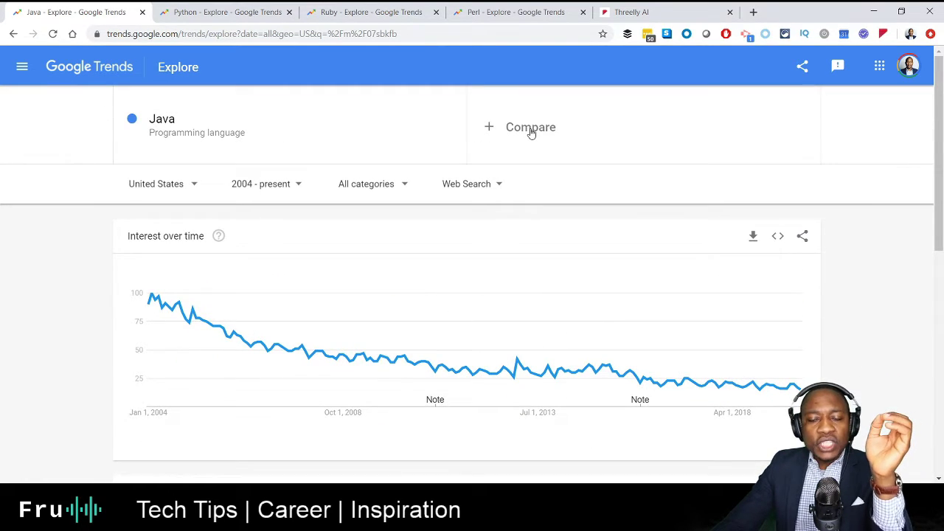
click(237, 12)
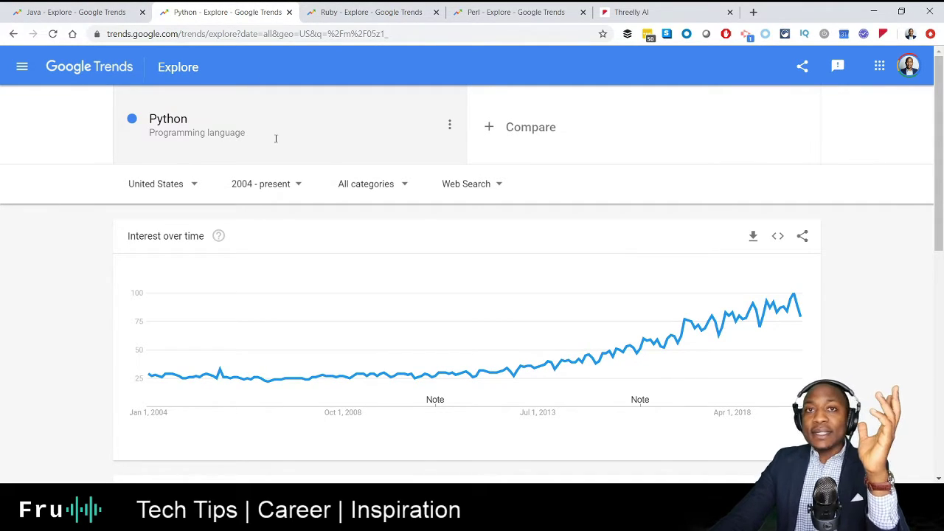
click(105, 7)
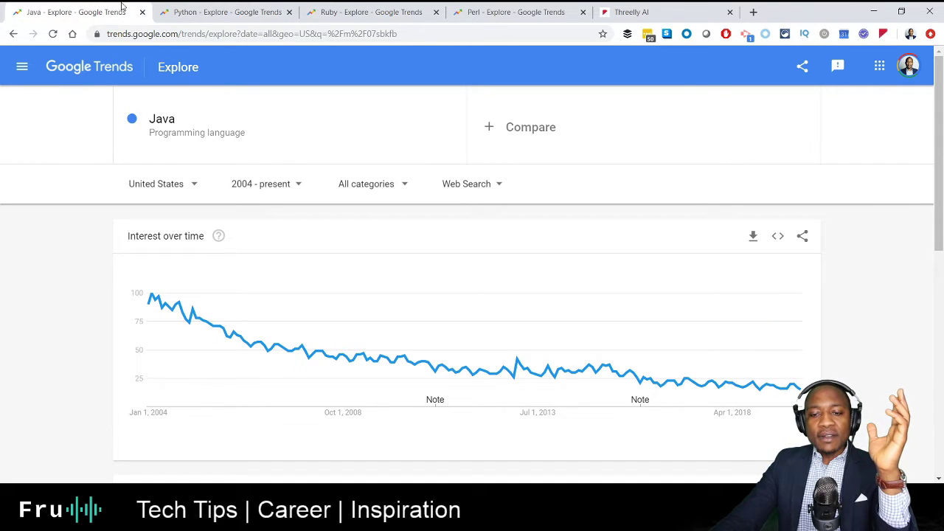
- On the Python trends page, add Java as a programming language to compare against Python
click(199, 7)
click(106, 7)
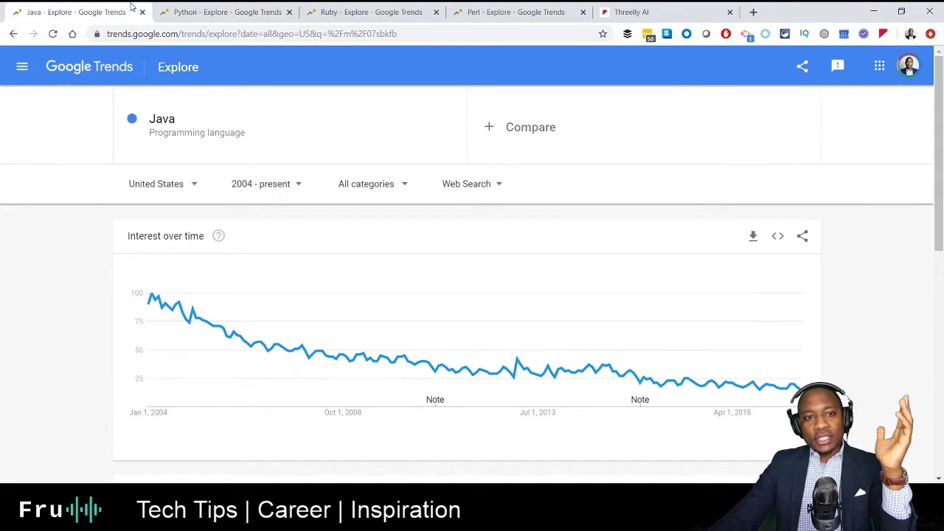
click(191, 6)
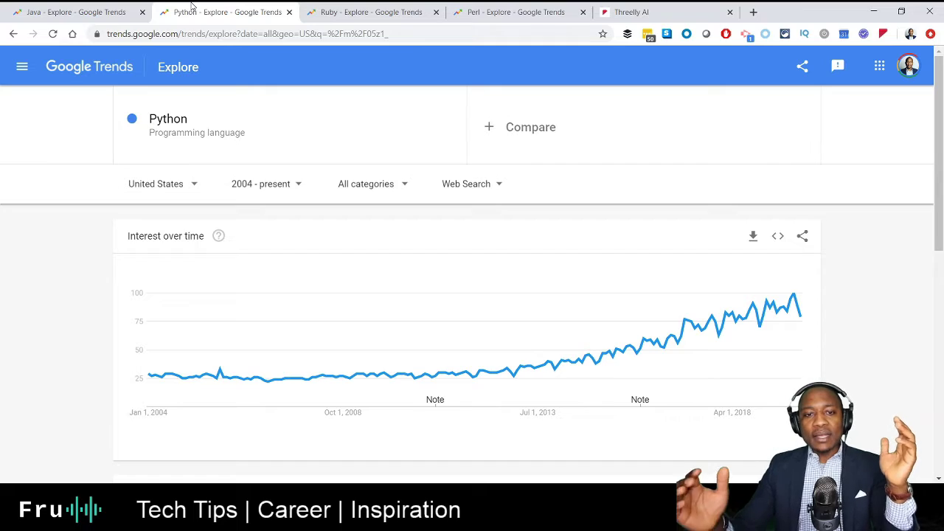
click(540, 133)
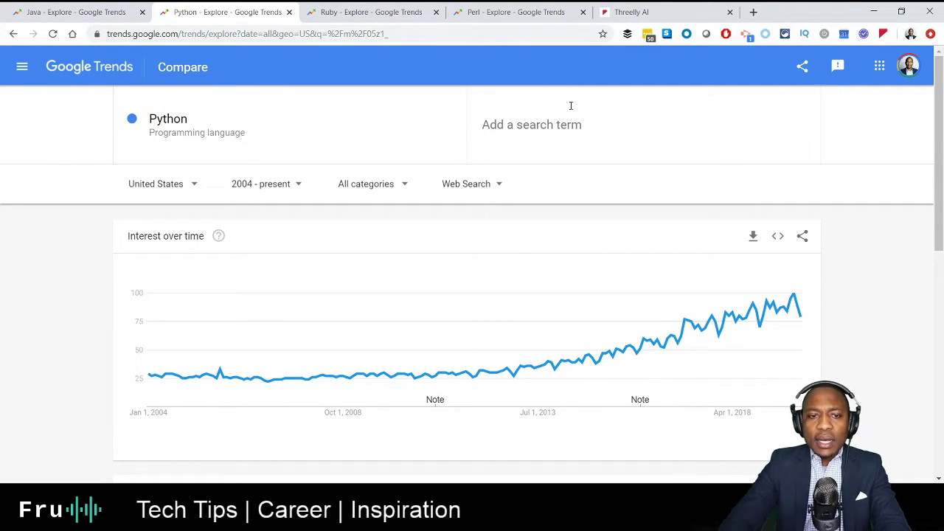
text(java pro)
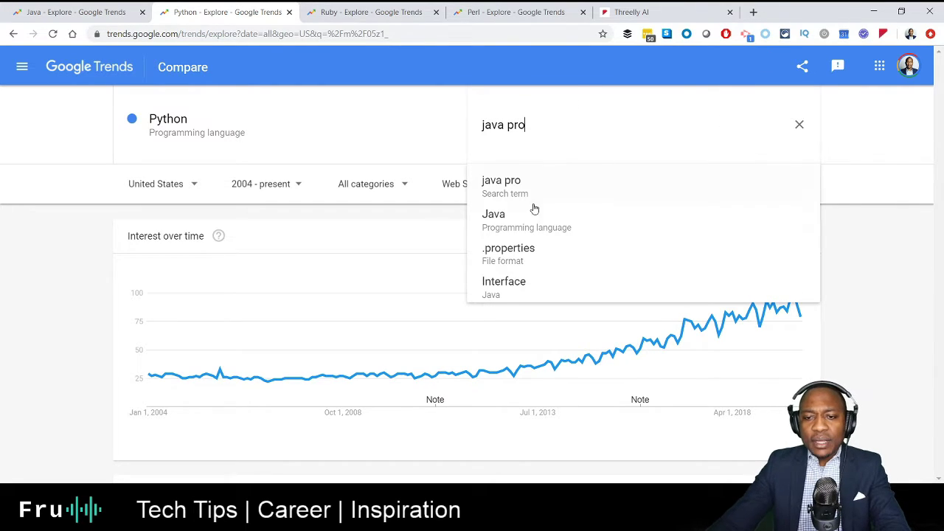
click(513, 223)
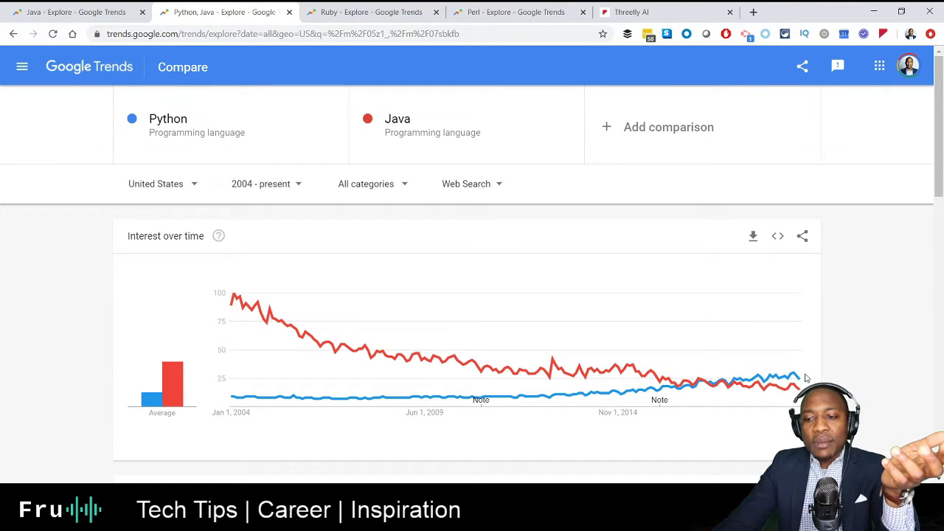
- Examine recent interest in Python versus Java, and the separate Ruby and Perl interest charts since 2004
mouse_move(800, 378)
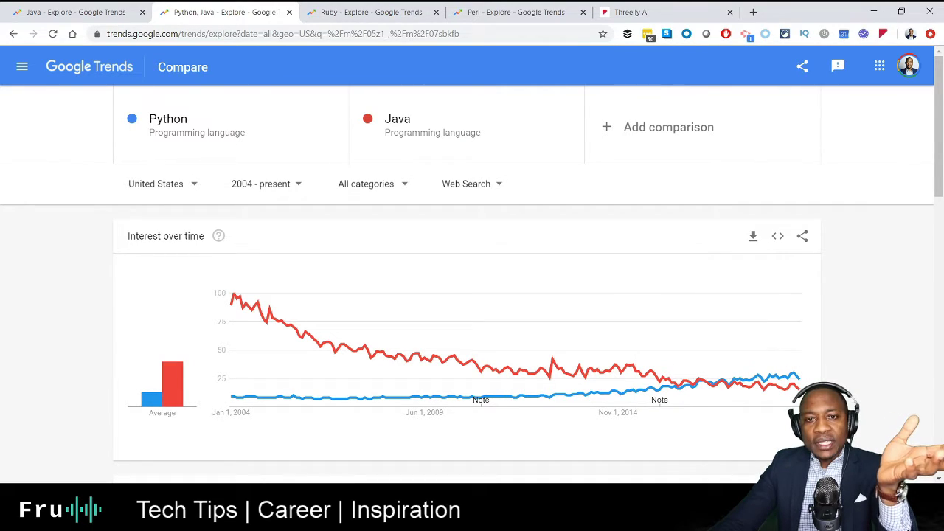
click(373, 12)
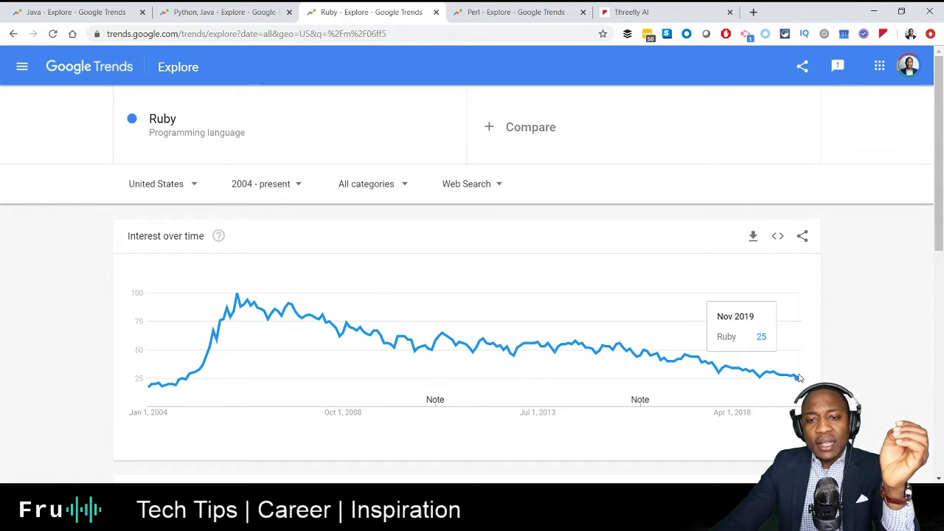
click(524, 8)
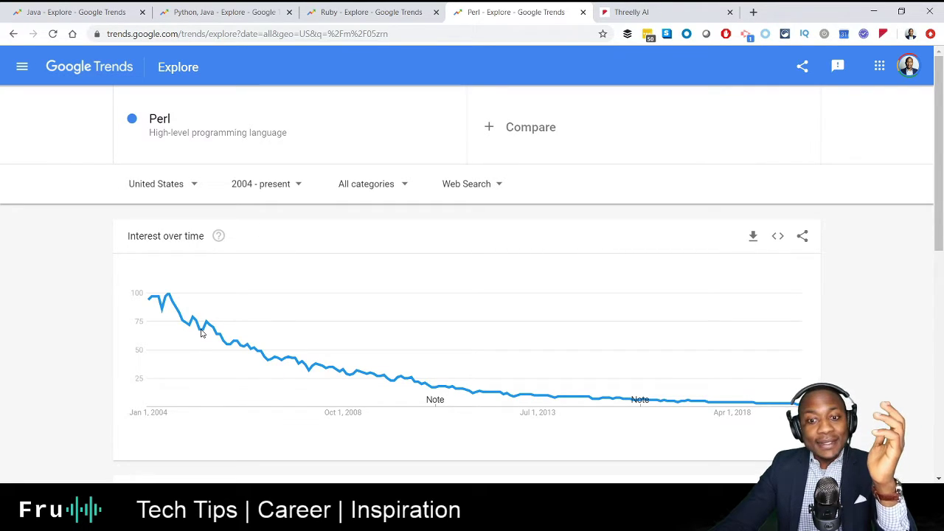
mouse_move(202, 332)
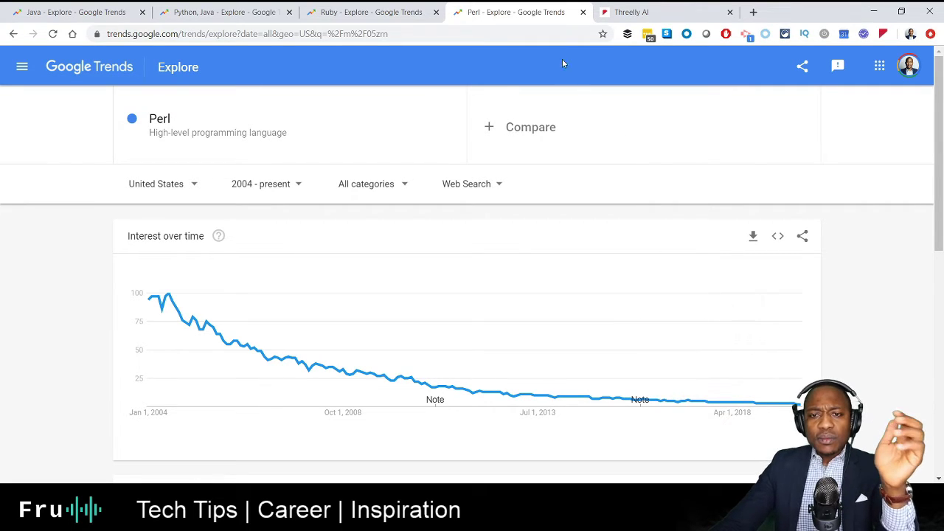
- Add Ruby as a programming language to the Python and Java comparison
click(232, 7)
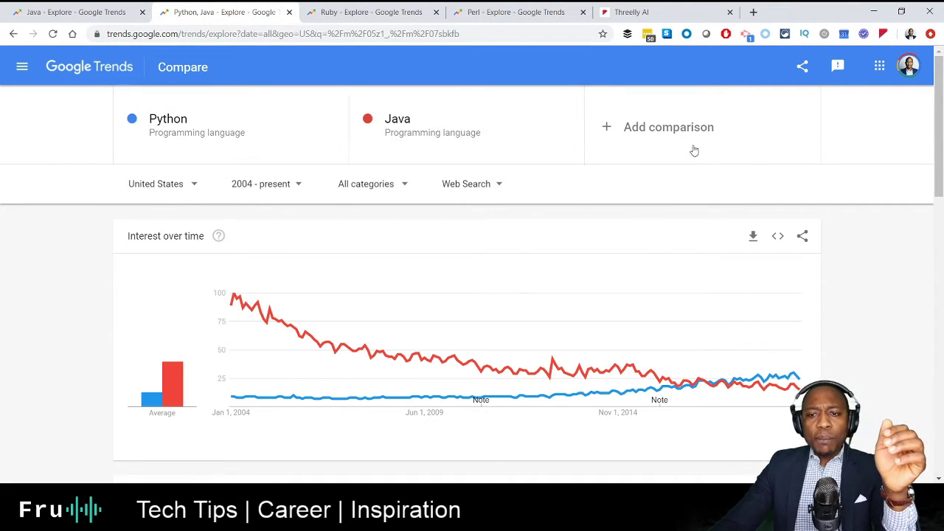
click(683, 121)
text(r8)
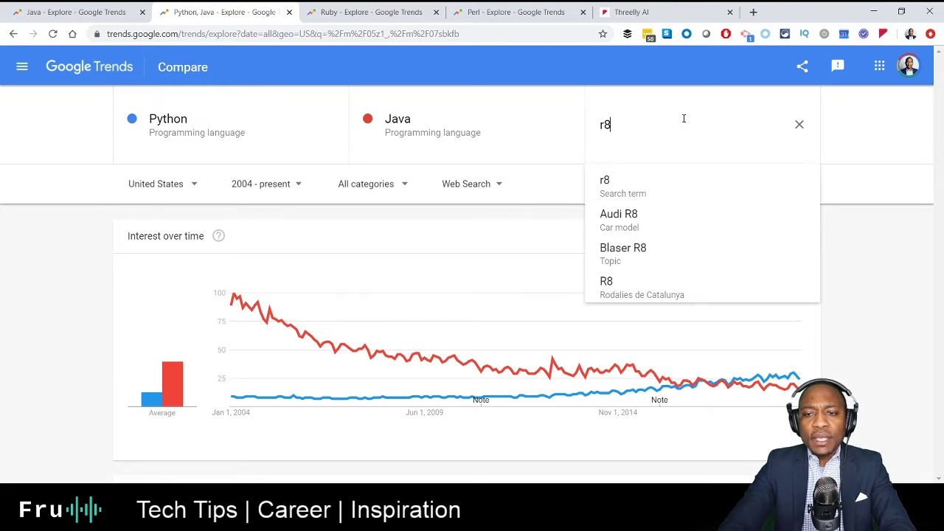
key(BackSpace)
text(uby)
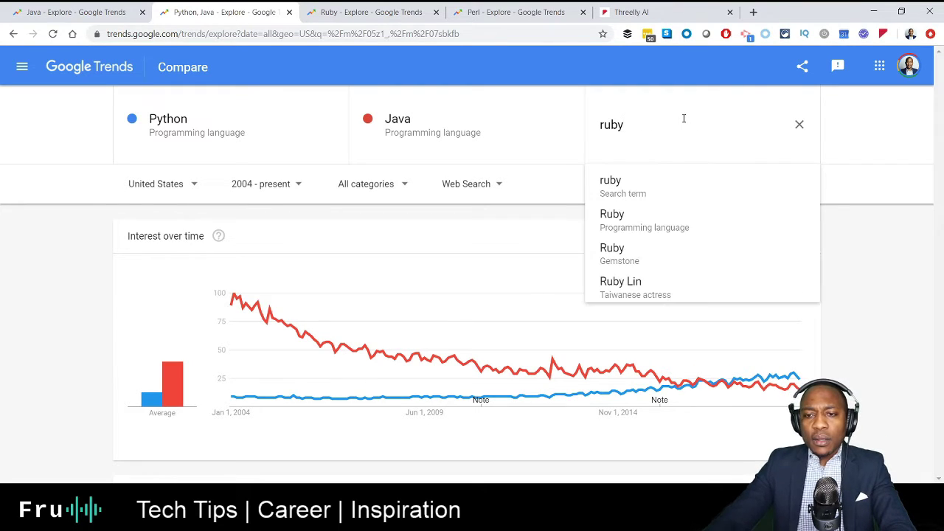
click(641, 219)
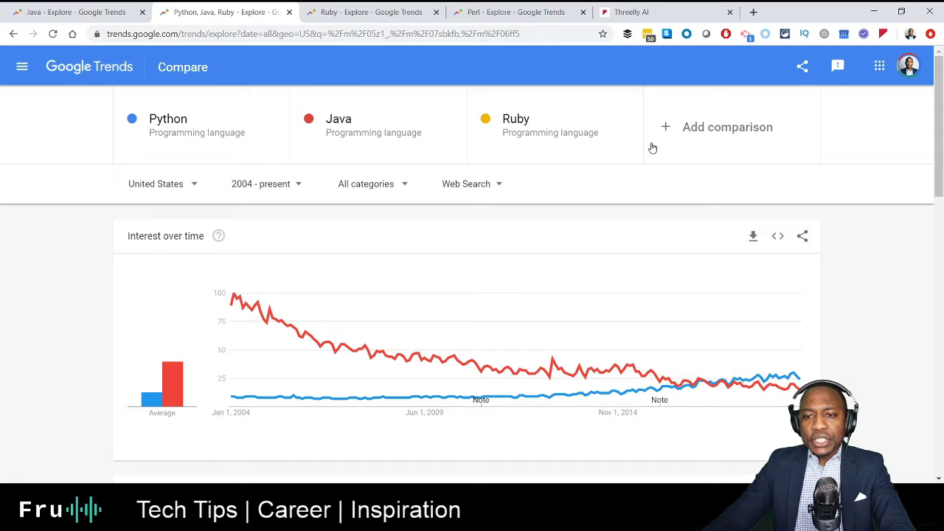
- Add Perl as a high-level programming language to the comparison of Python, Java and Ruby
click(712, 125)
text(perl)
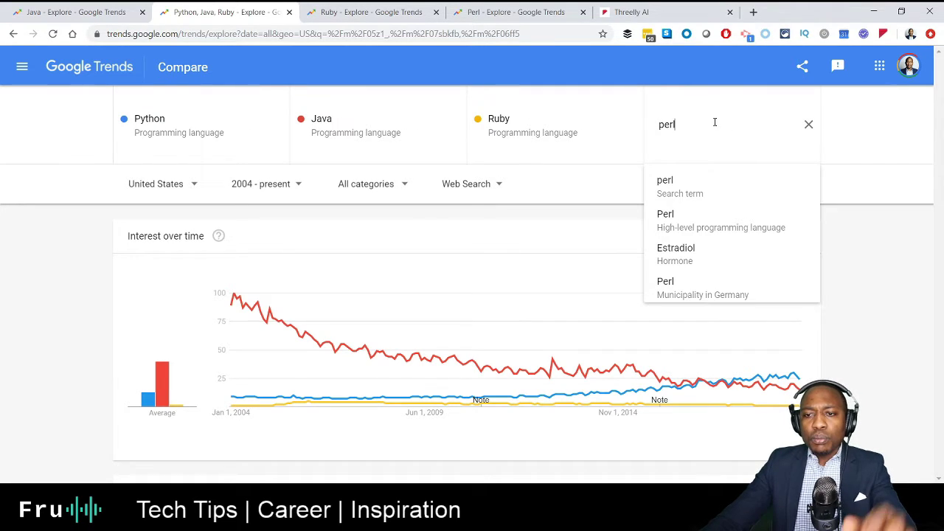
click(687, 223)
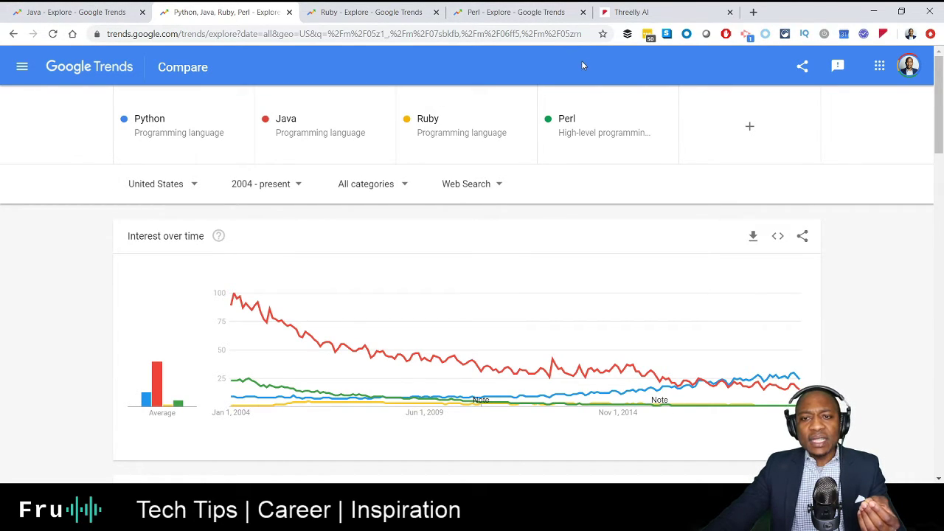
- Duplicate the Perl trends page and load the Google Trends home page in the copy
key(ctrl+shift+t)
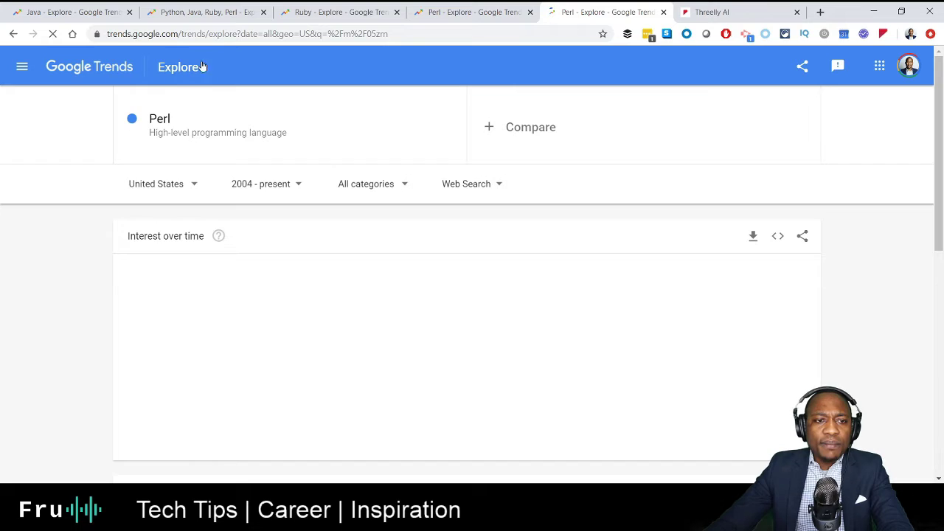
click(247, 33)
text(treh)
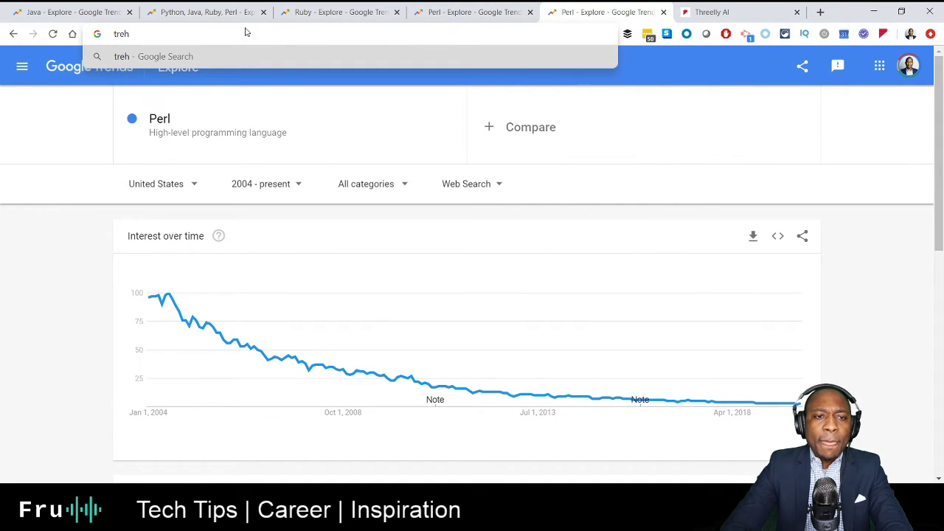
key(BackSpace)
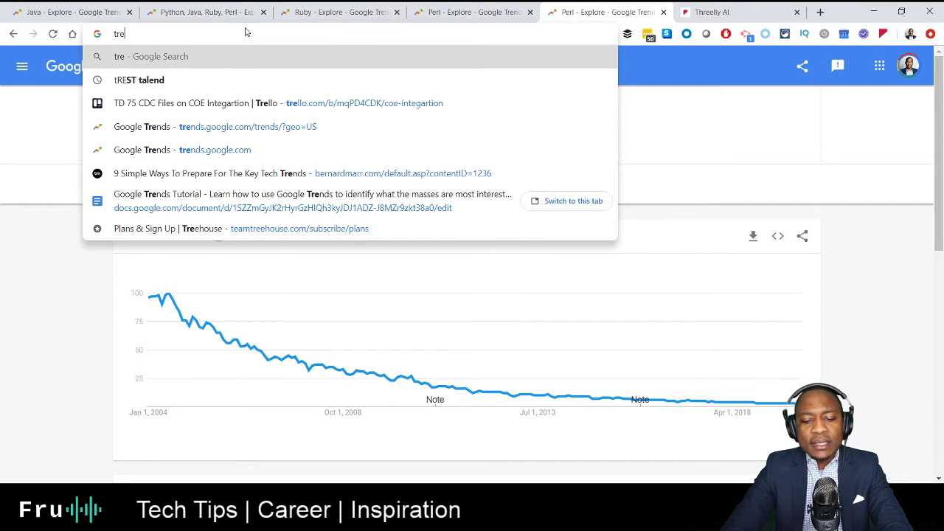
text(nd)
key(Return)
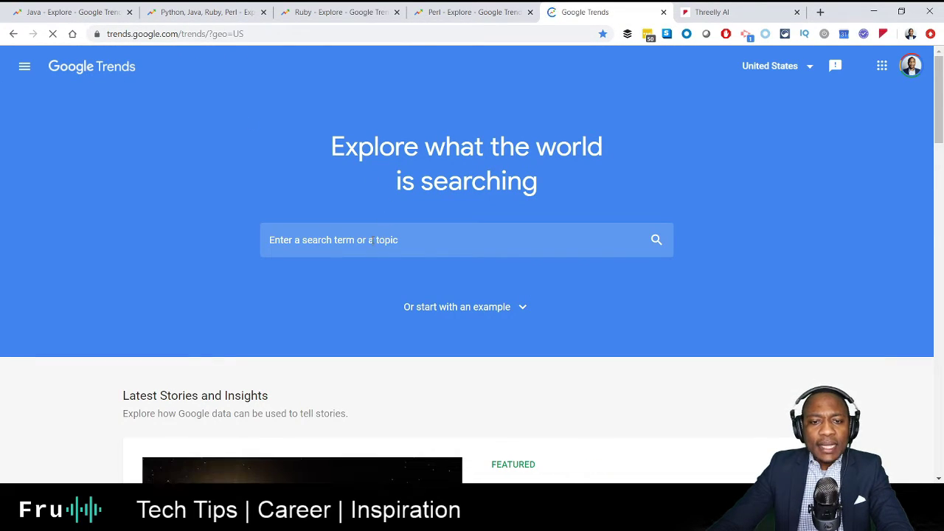
- Explore the search term scrum master with the time range 2004 - present
click(373, 237)
text(scrum master)
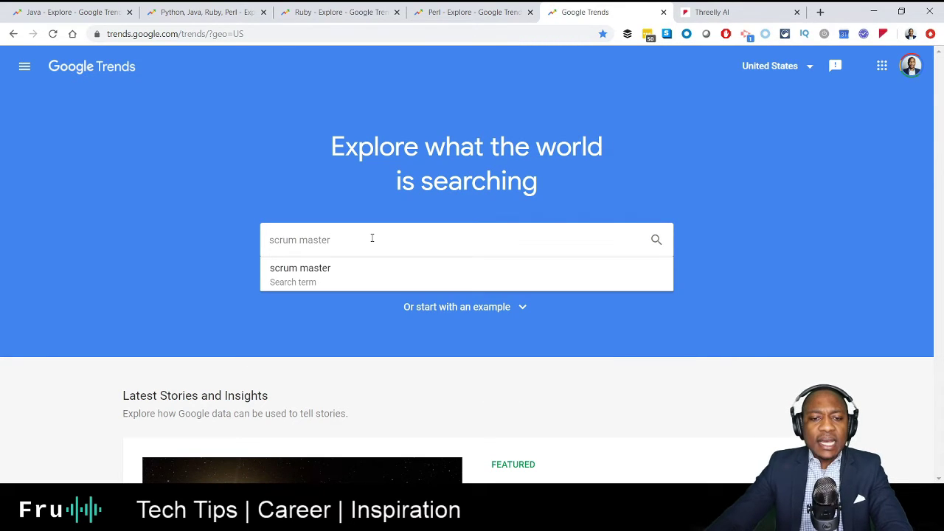
click(312, 274)
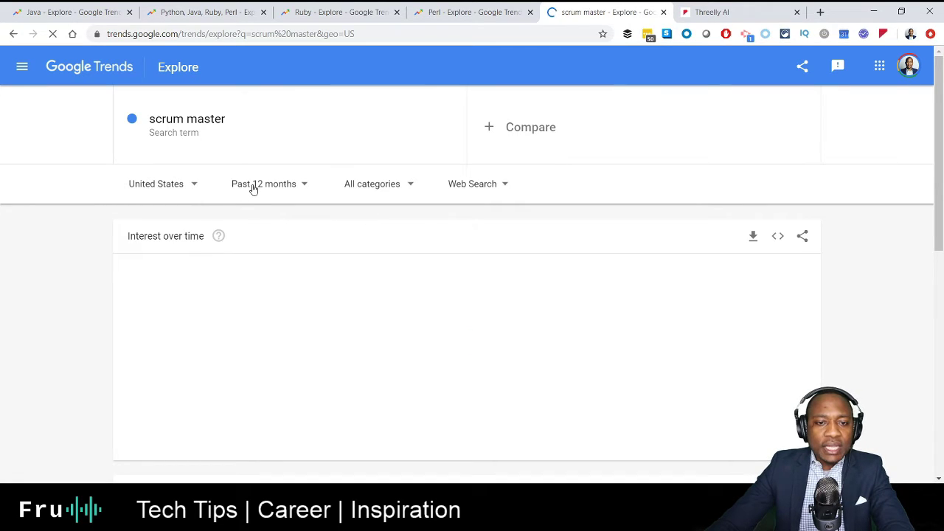
click(251, 186)
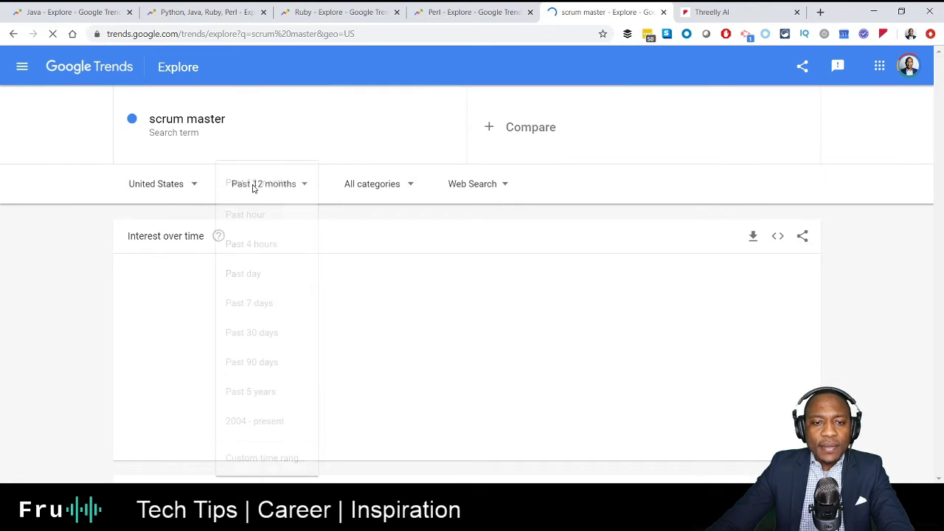
click(260, 422)
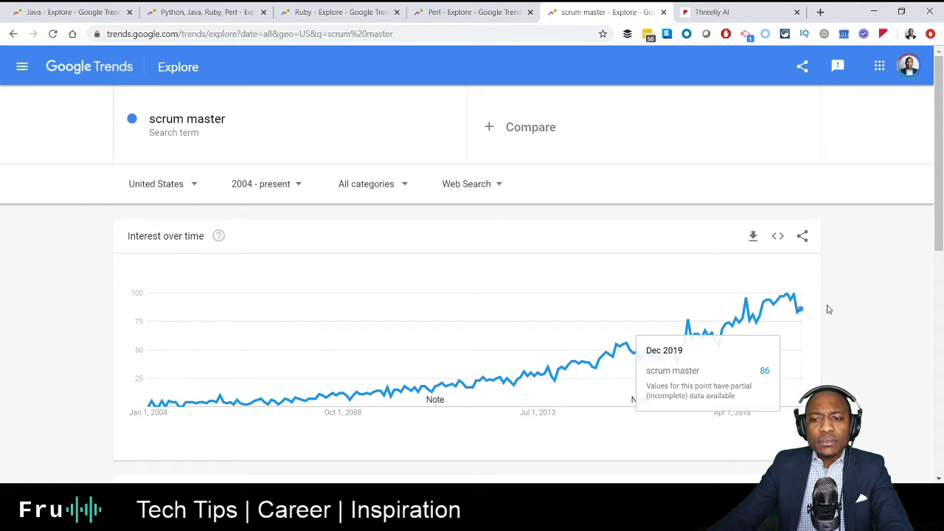
- Review scrum master's interest by subregion, related topics and related queries
scroll(832, 332, down, 5)
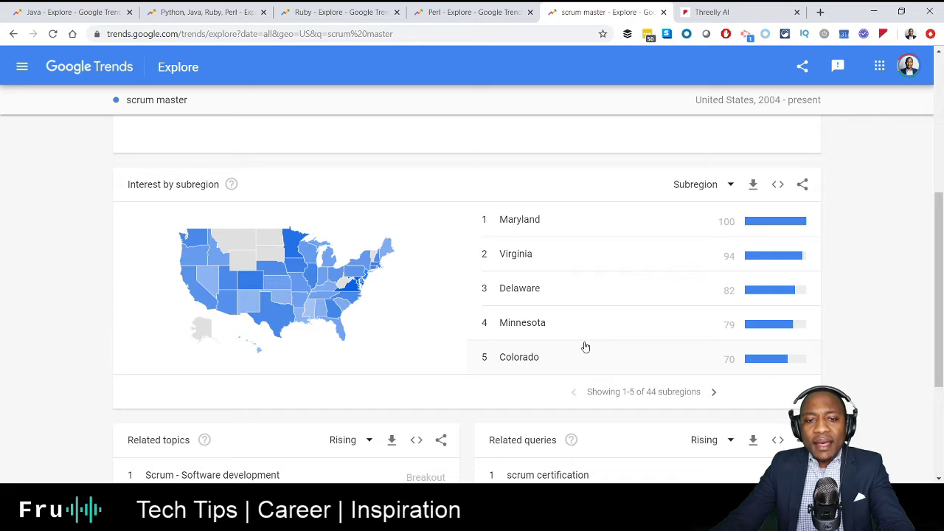
scroll(585, 346, down, 3)
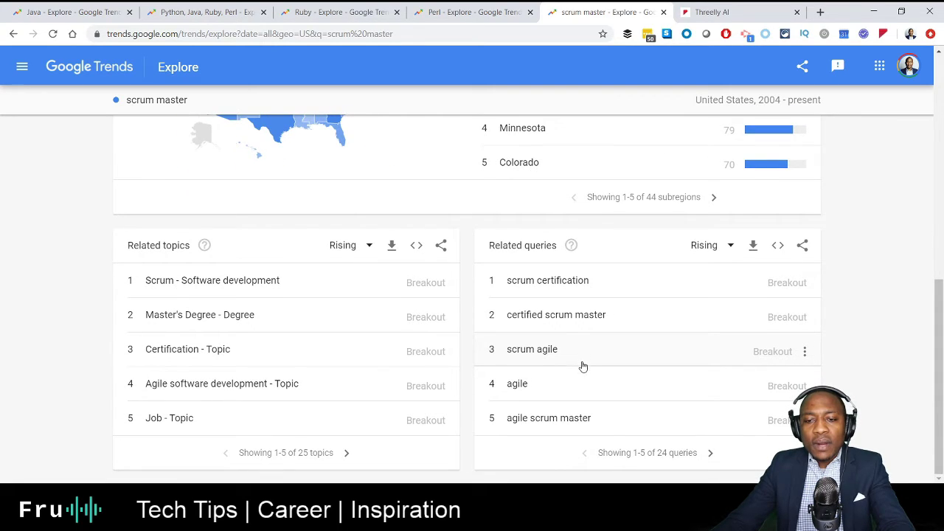
scroll(582, 372, up, 5)
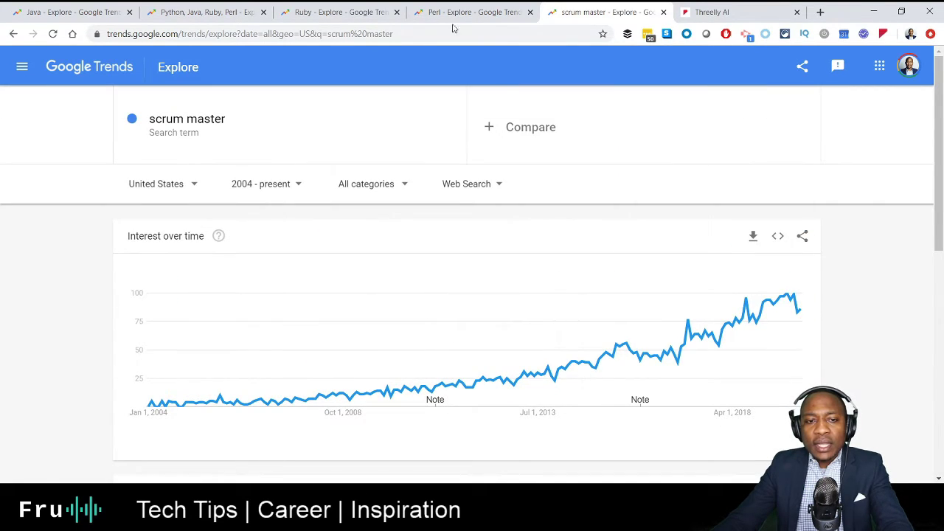
- Replace the scrum master term with Microsoft Azure as a computer application
click(448, 126)
click(399, 156)
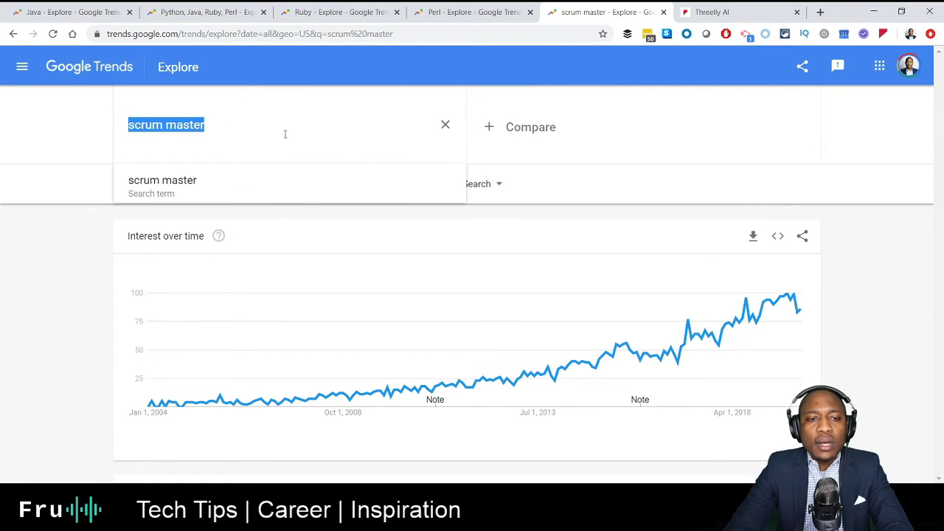
text(azure)
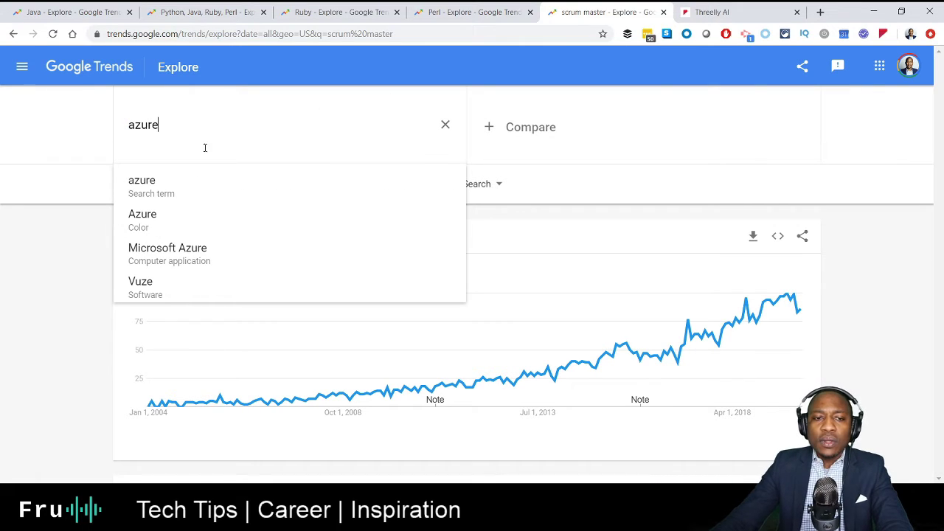
click(168, 255)
- Add the search term AWS as a comparison to Microsoft Azure
click(533, 128)
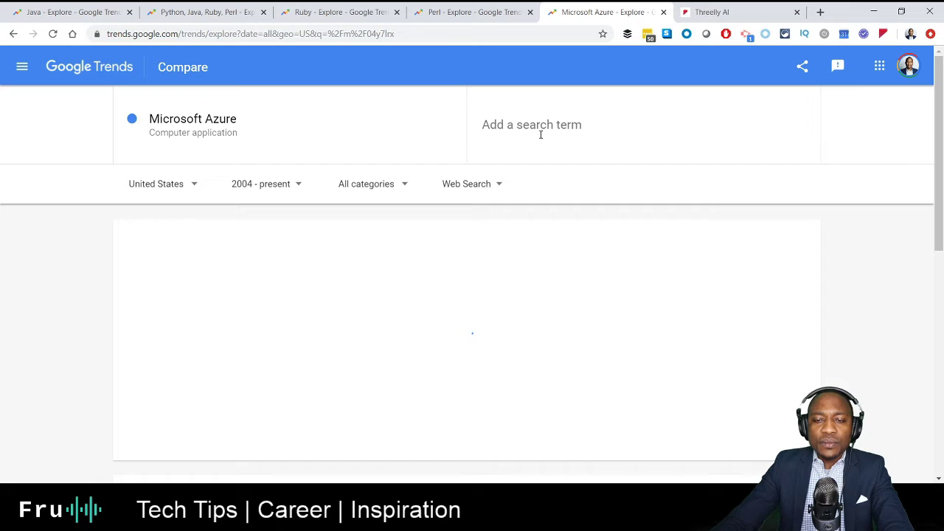
text(AWS)
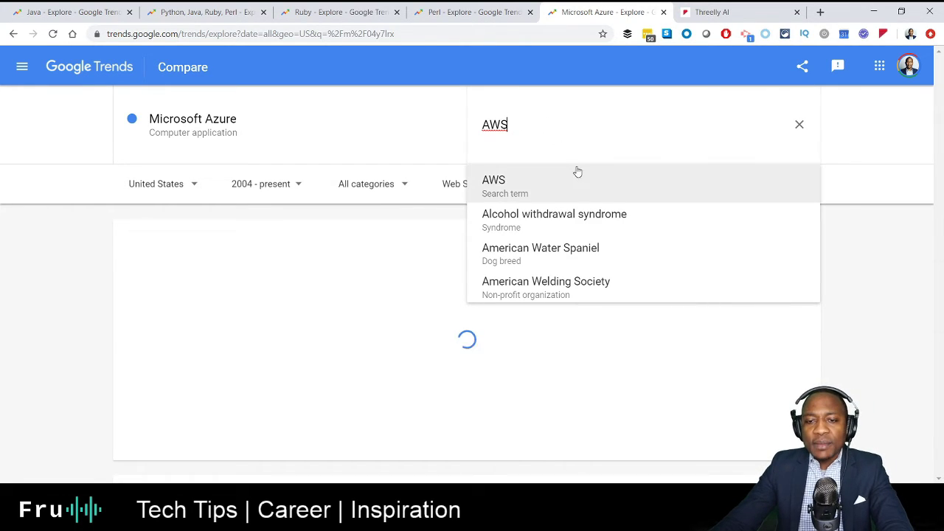
click(578, 178)
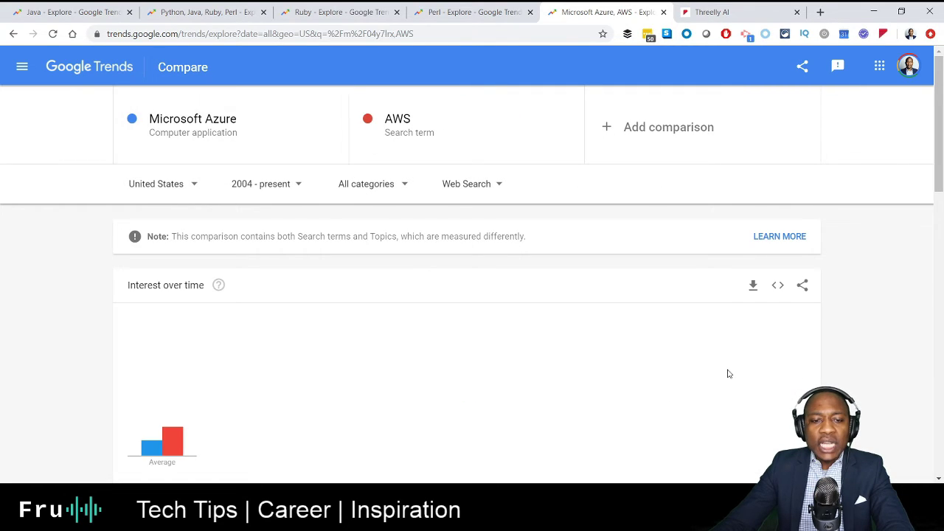
- Compare the interest over time and averages of Microsoft Azure and AWS, and switch to the Threelly AI website
scroll(689, 343, down, 2)
scroll(706, 332, down, 2)
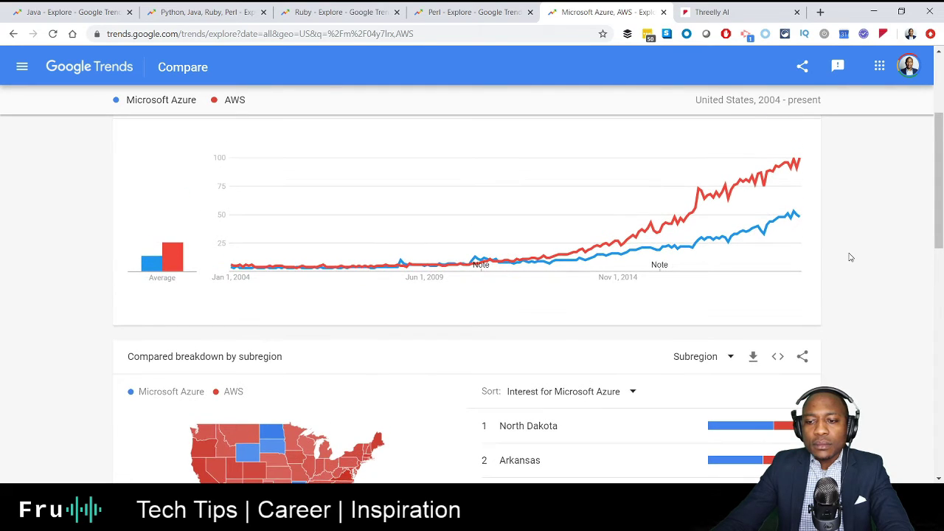
scroll(148, 222, up, 2)
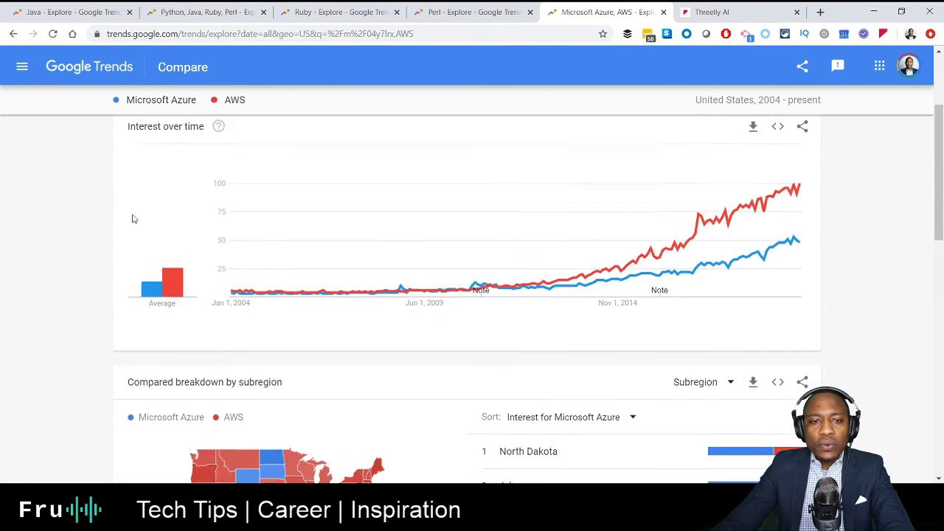
mouse_move(179, 318)
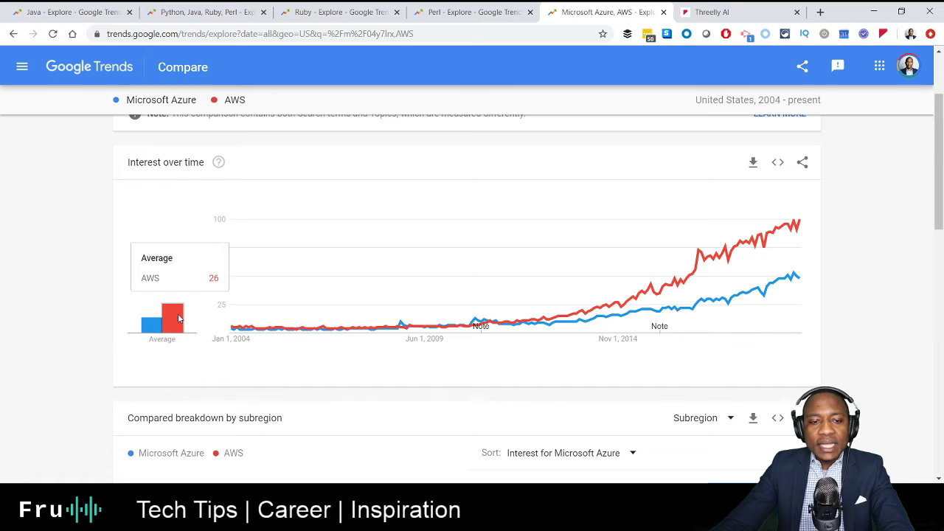
mouse_move(143, 330)
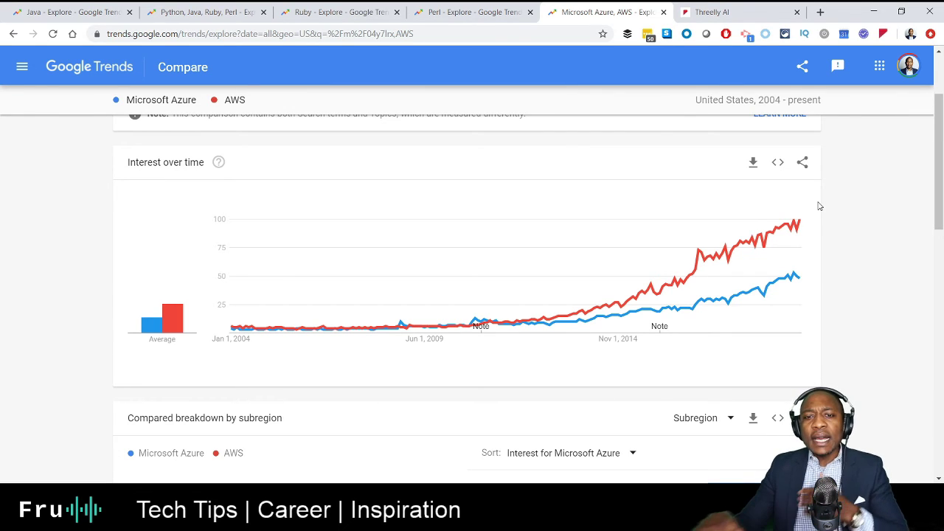
click(738, 6)
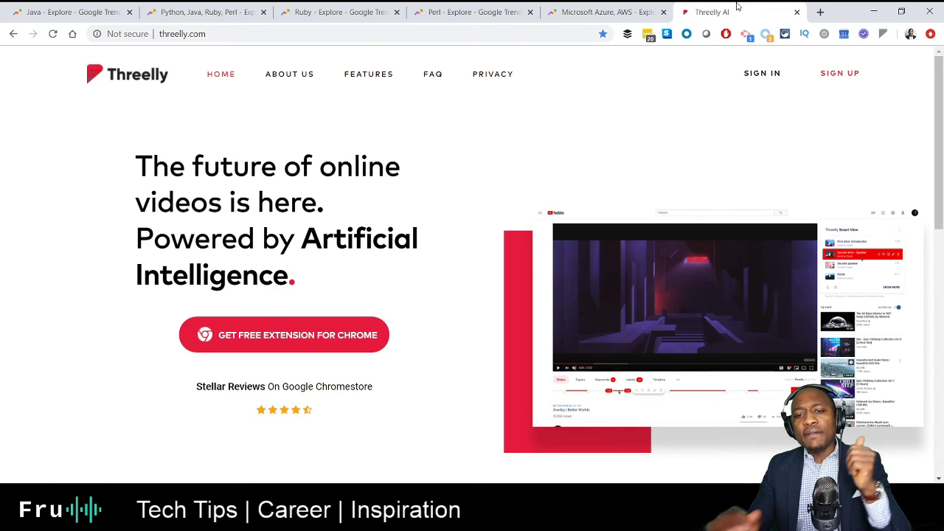